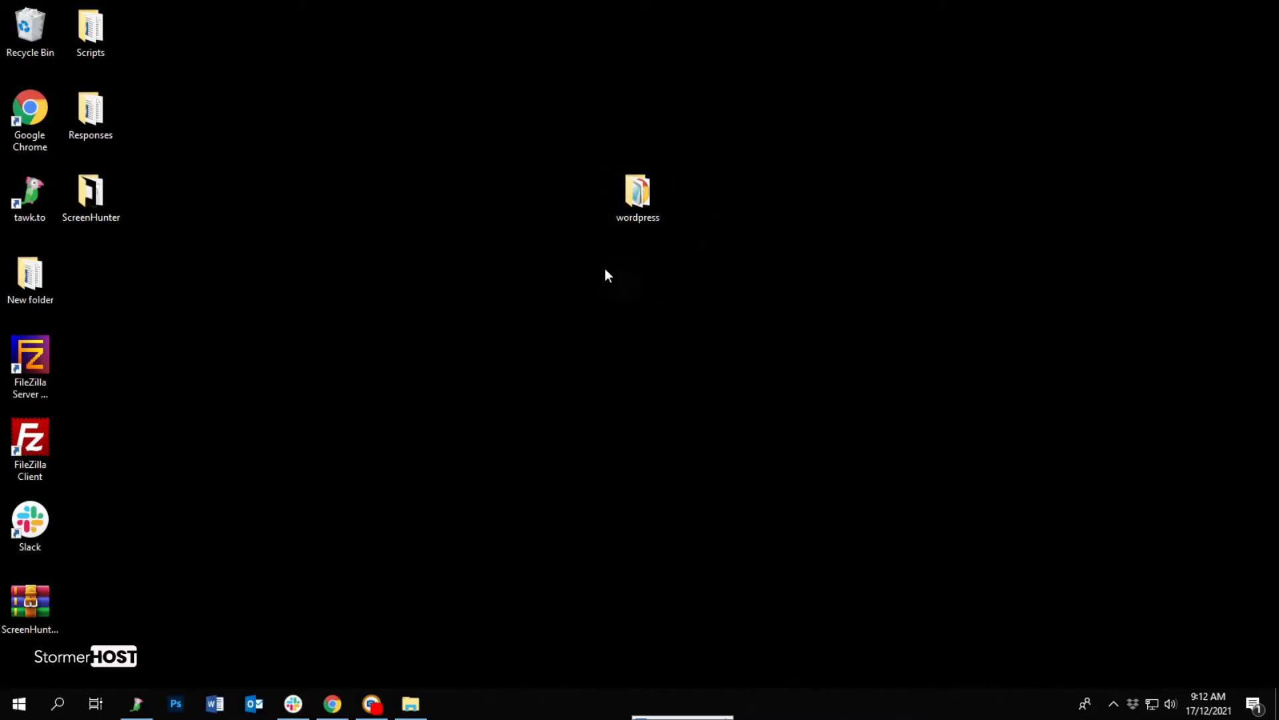
Open the wordpress folder in File Explorer and look over its files.
right_click(640, 197)
click(634, 194)
double_click(634, 194)
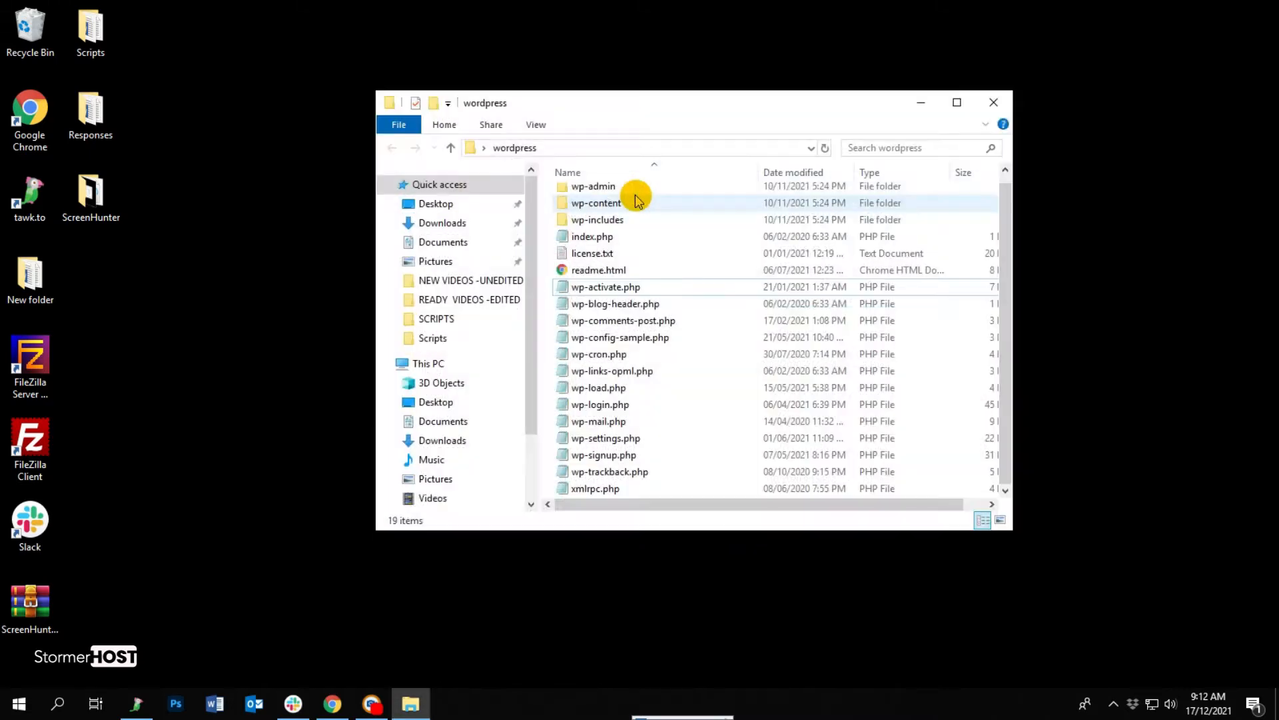
click(626, 188)
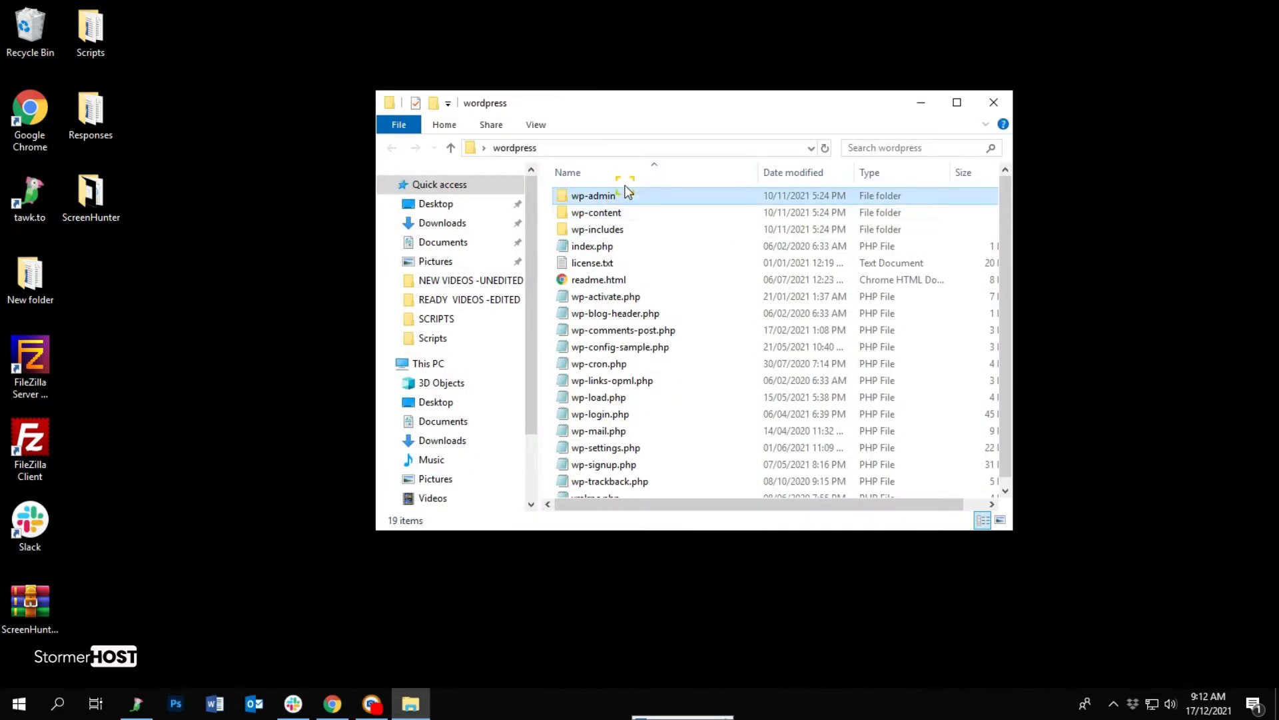
scroll(636, 478, down, 1)
Minimize Explorer and bring up Chrome's new incognito tab.
click(411, 704)
click(332, 709)
click(459, 14)
Load shostdemo.com in the incognito tab to see its bare 'Index of /' listing.
text(shost)
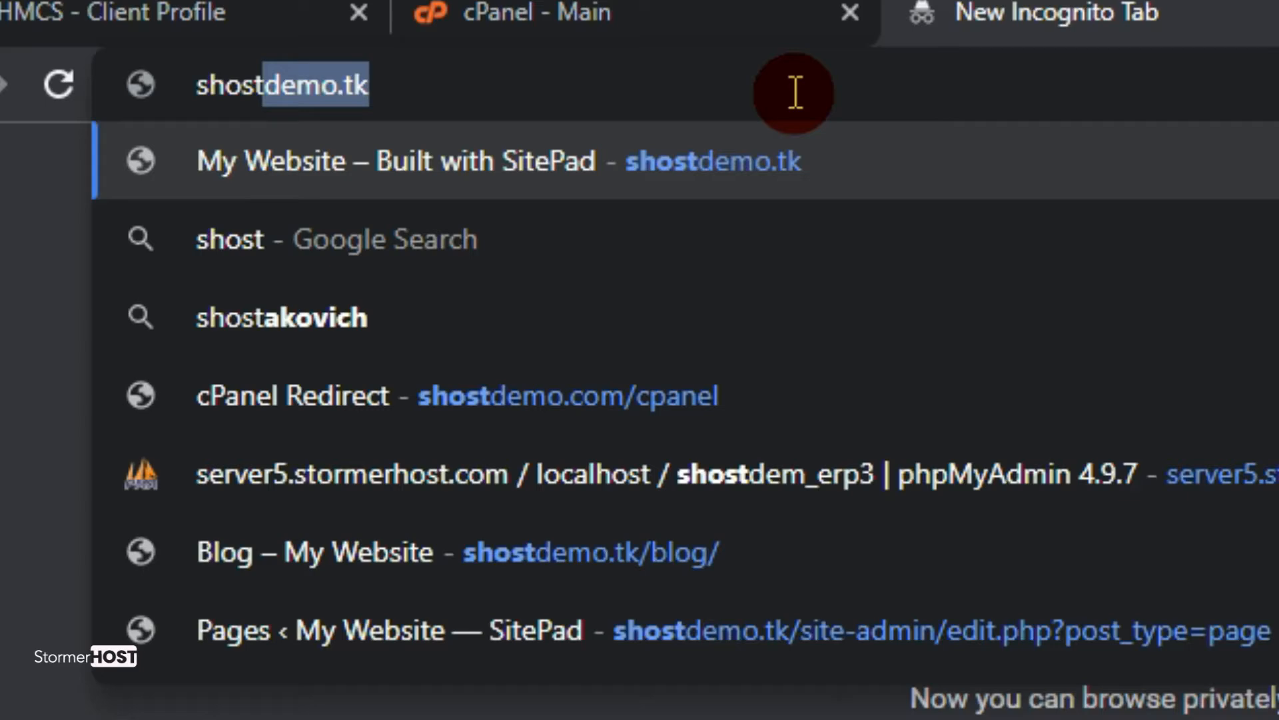
text(demo.com)
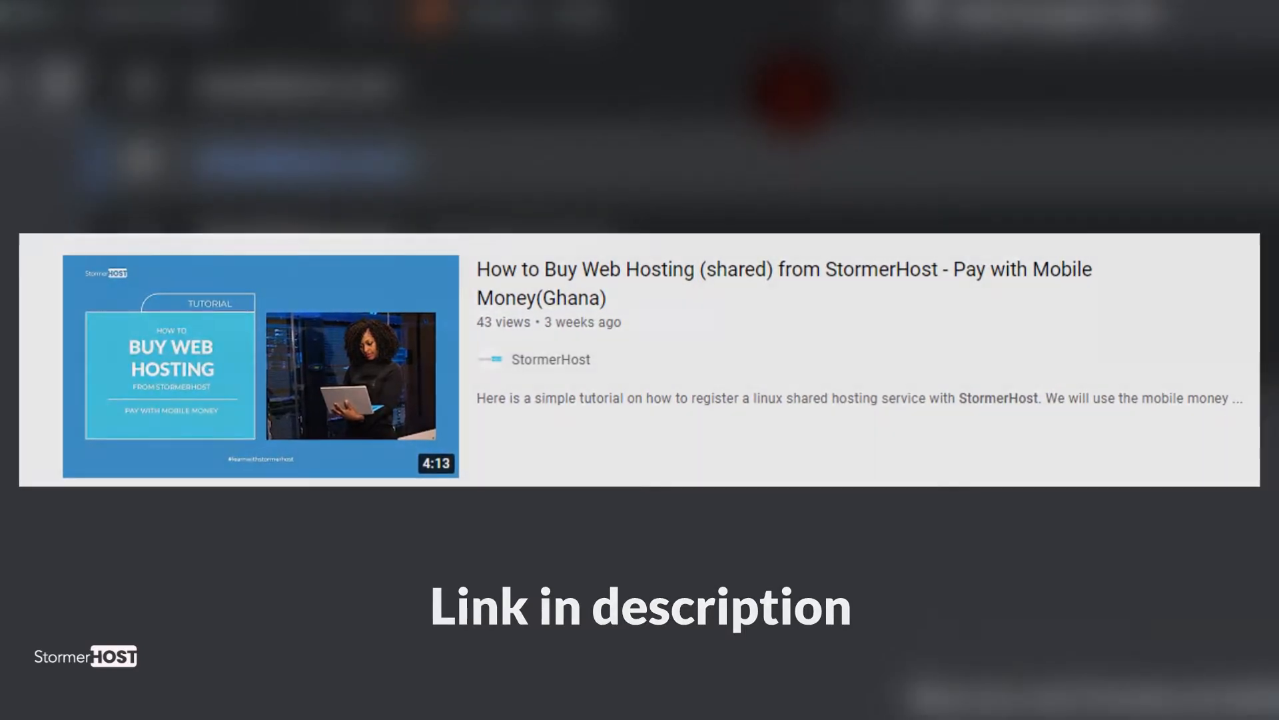
text(ost)
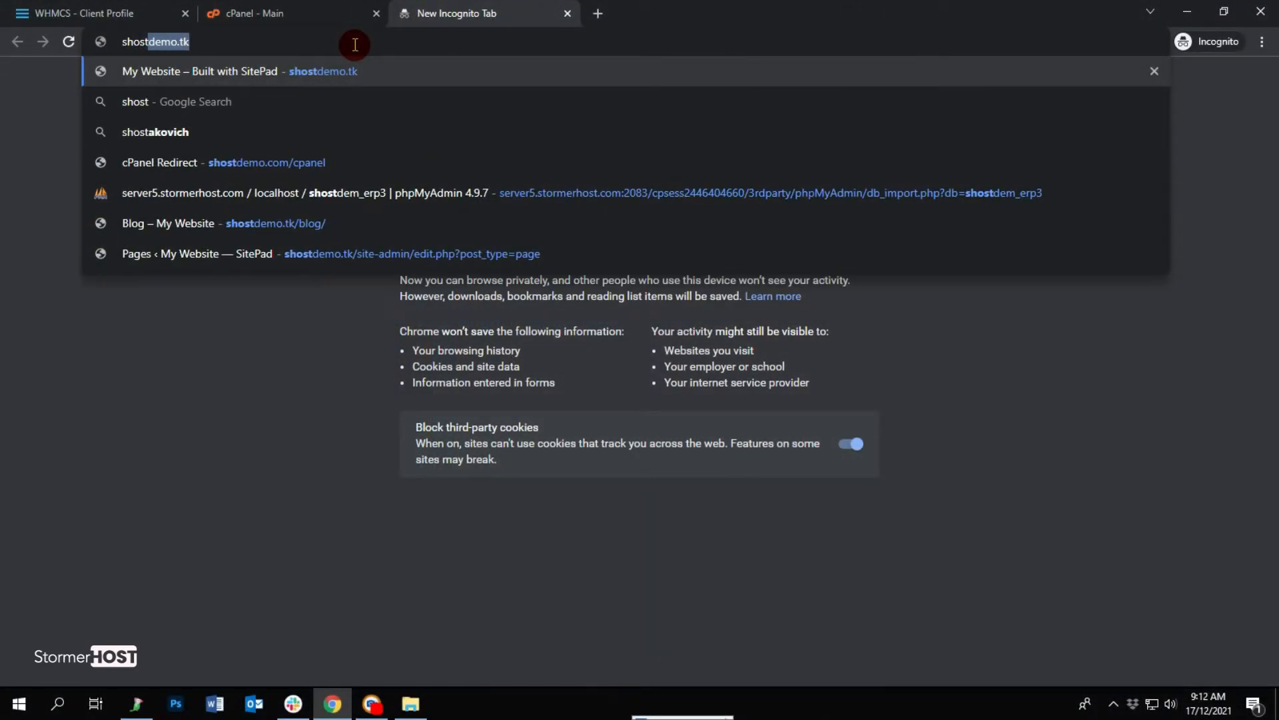
text(demo.)
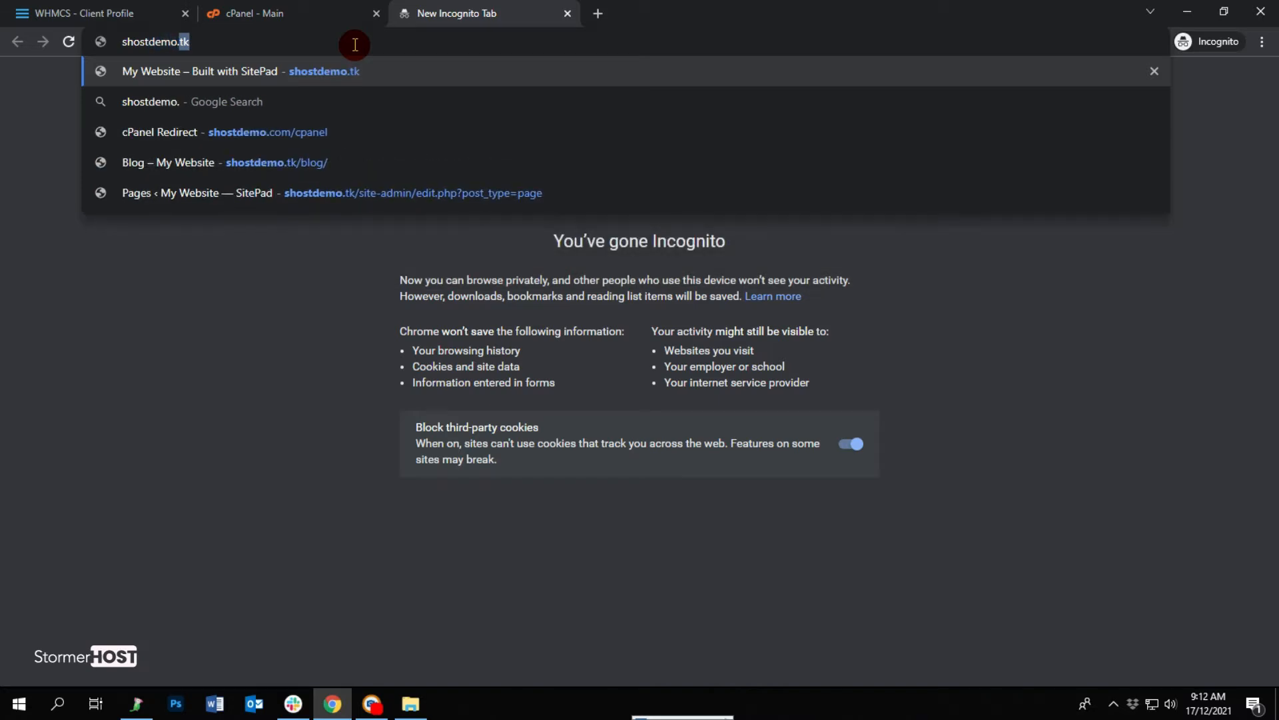
text(com)
key(Return)
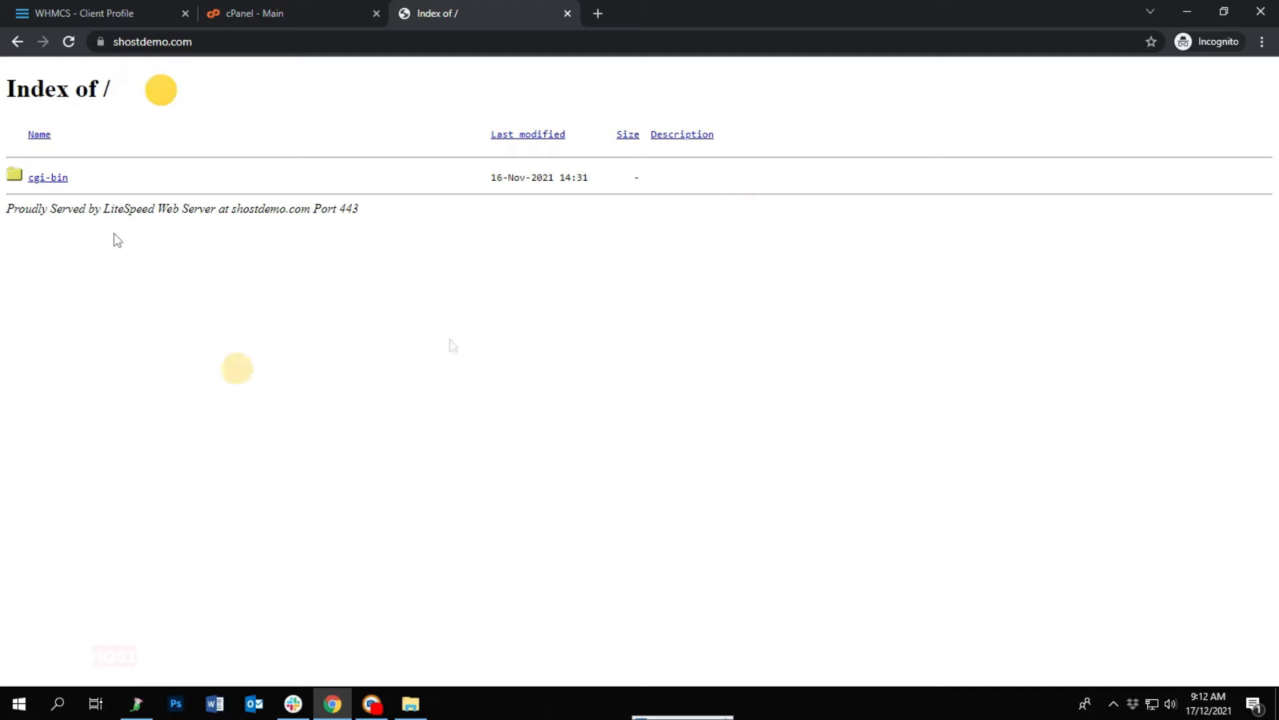
Minimize Chrome and open the wordpress folder in File Explorer.
click(1188, 13)
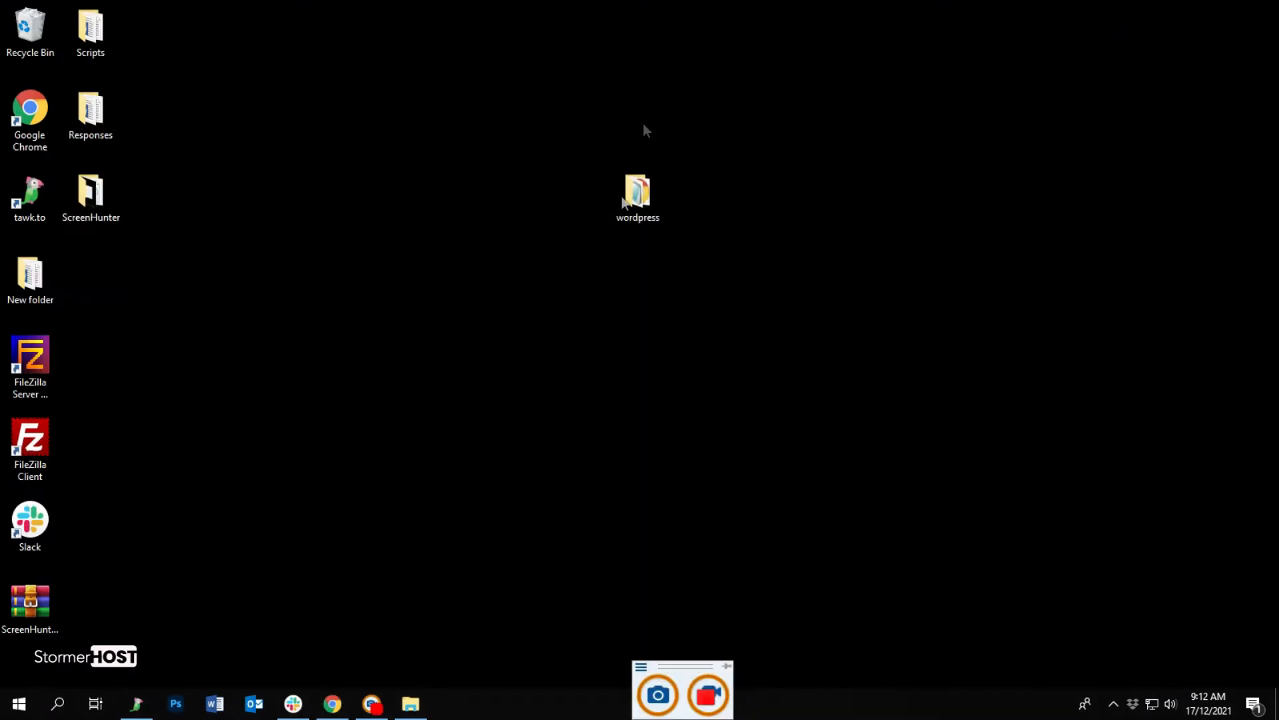
right_click(641, 197)
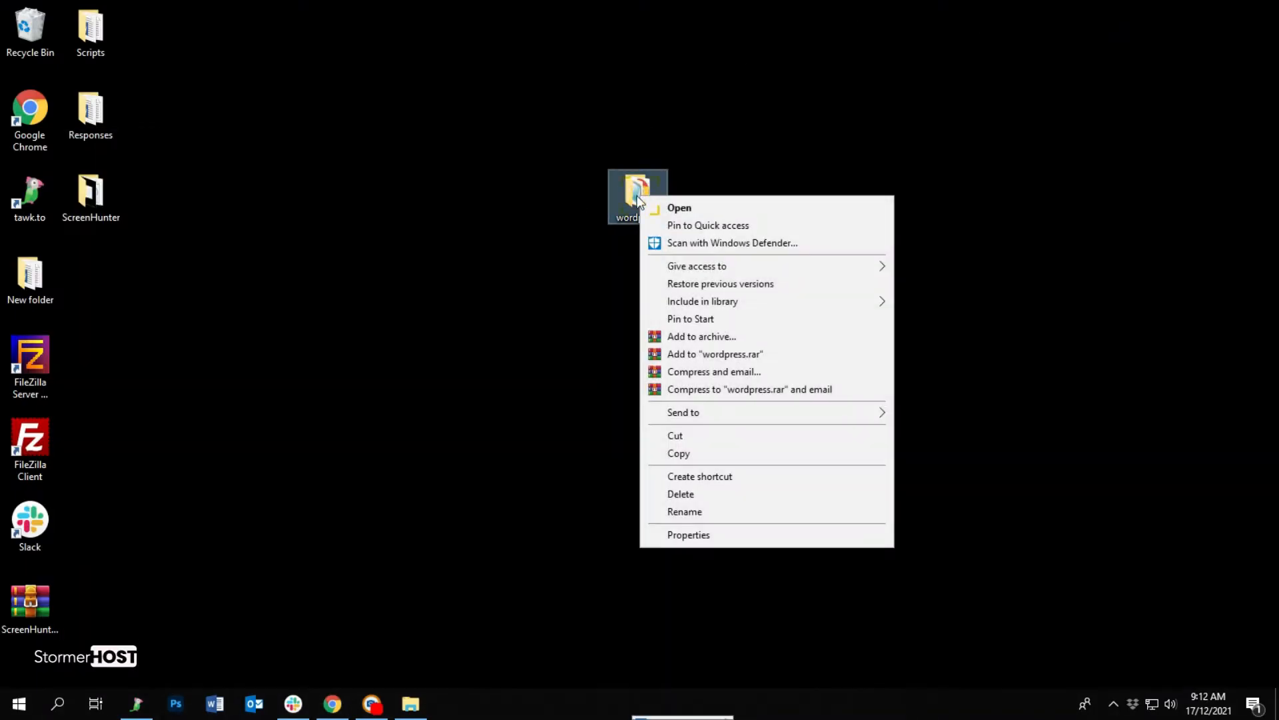
click(670, 206)
click(630, 183)
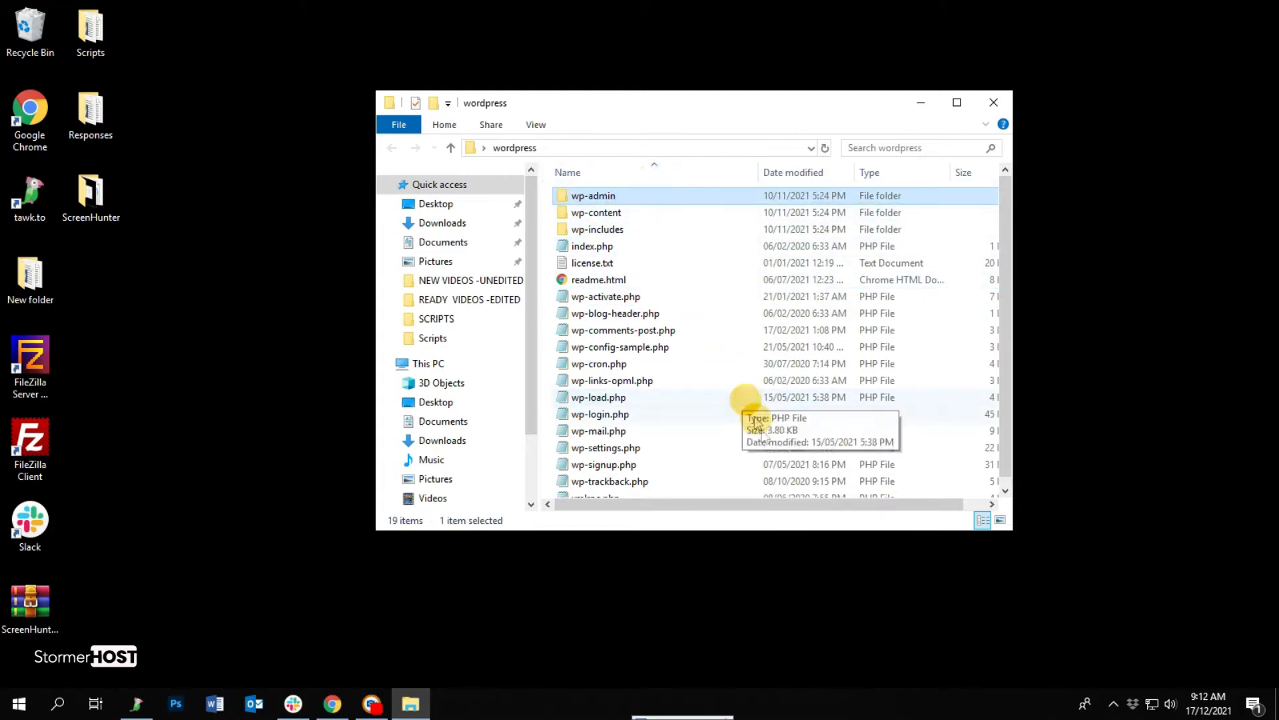
Archive all 19 items in the wordpress folder as a ZIP named wordpress.zip.
shift+click(620, 488)
right_click(652, 325)
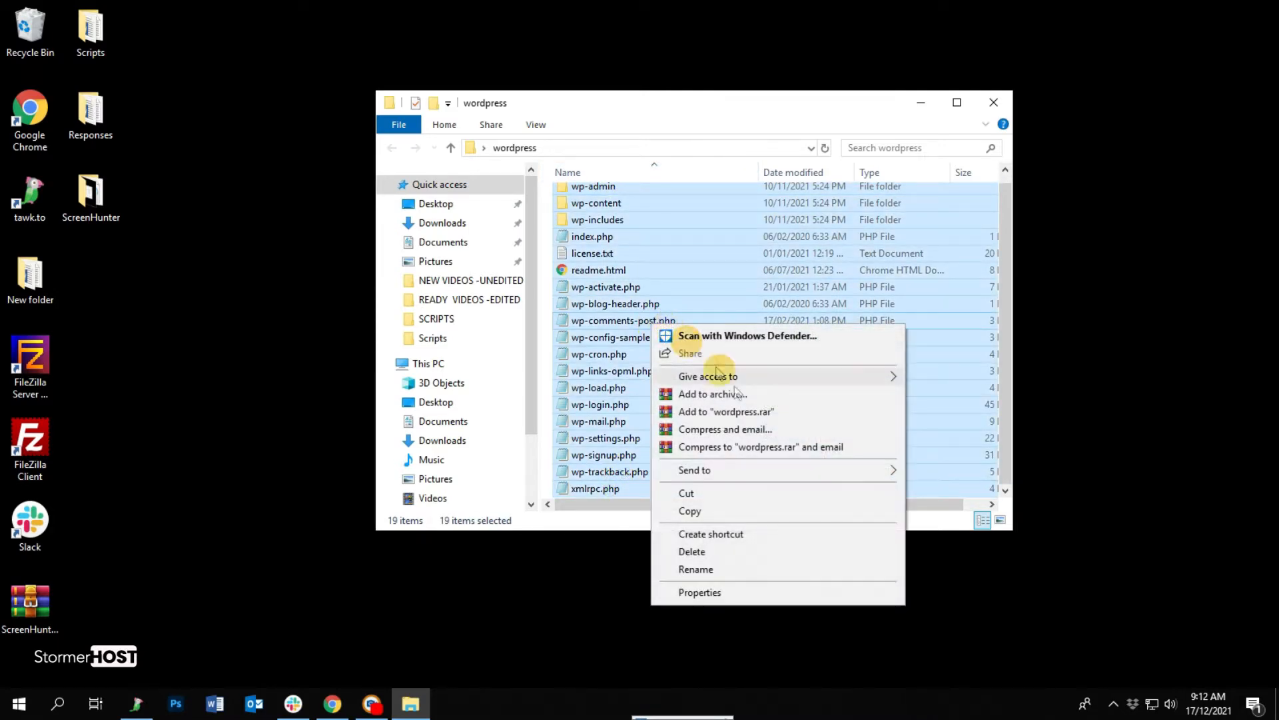
click(713, 395)
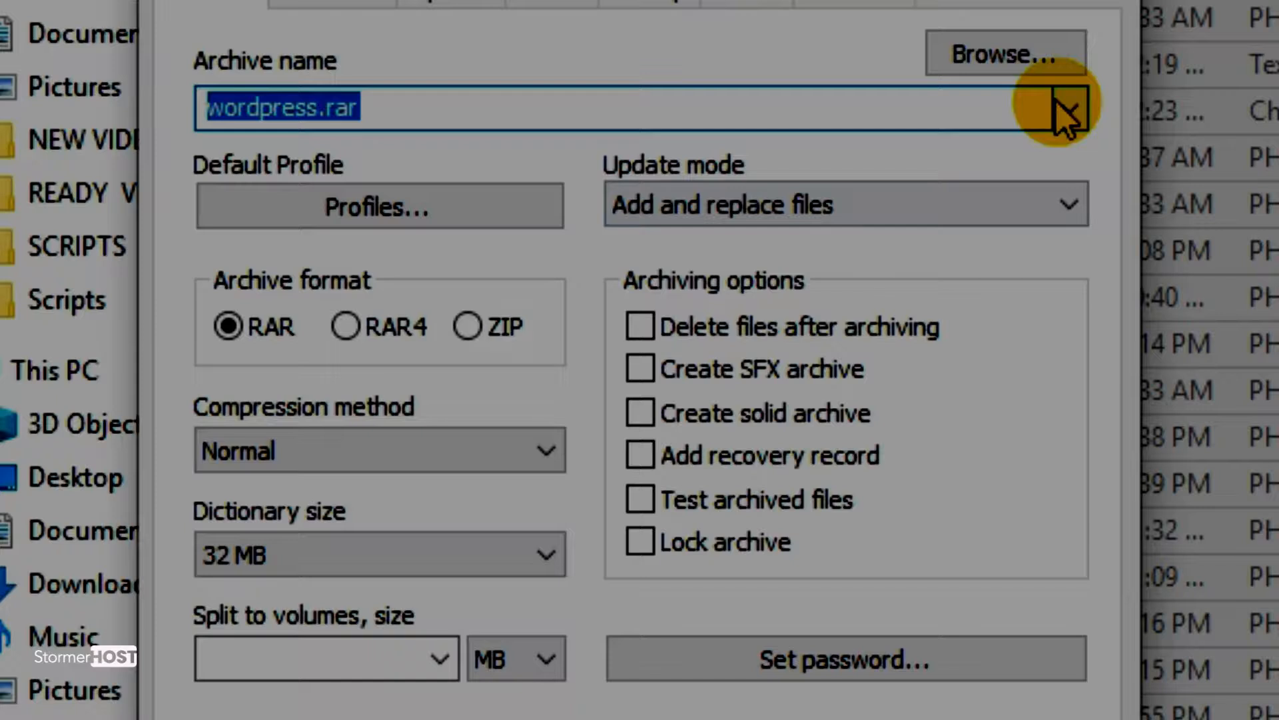
click(788, 267)
click(338, 155)
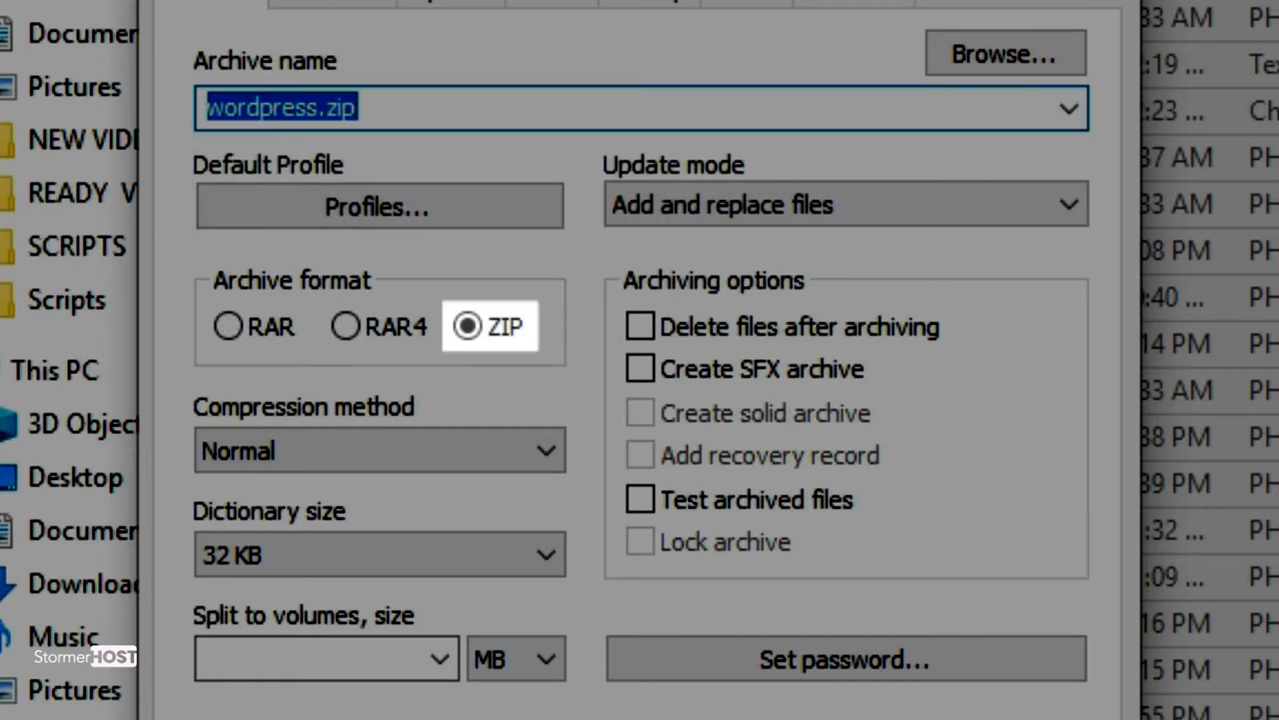
click(656, 512)
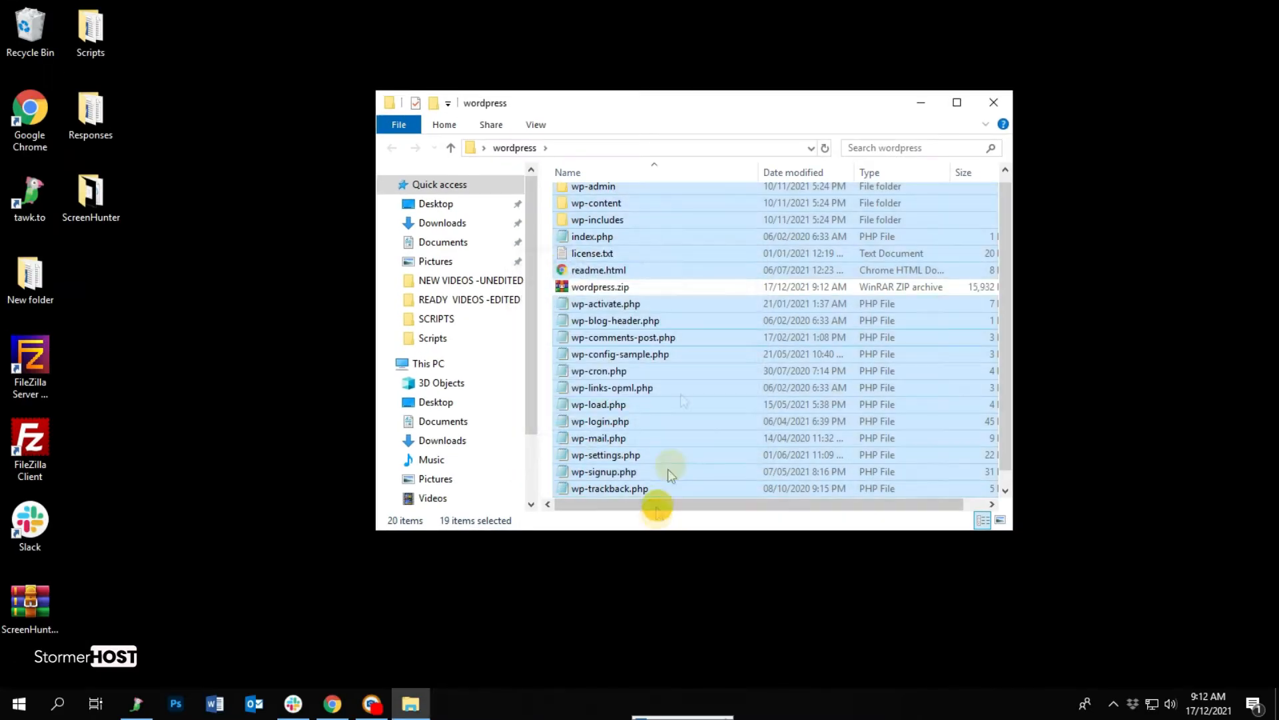
Move wordpress.zip to the desktop, then open cPanel's File Manager inside public_html.
drag(586, 286, 266, 279)
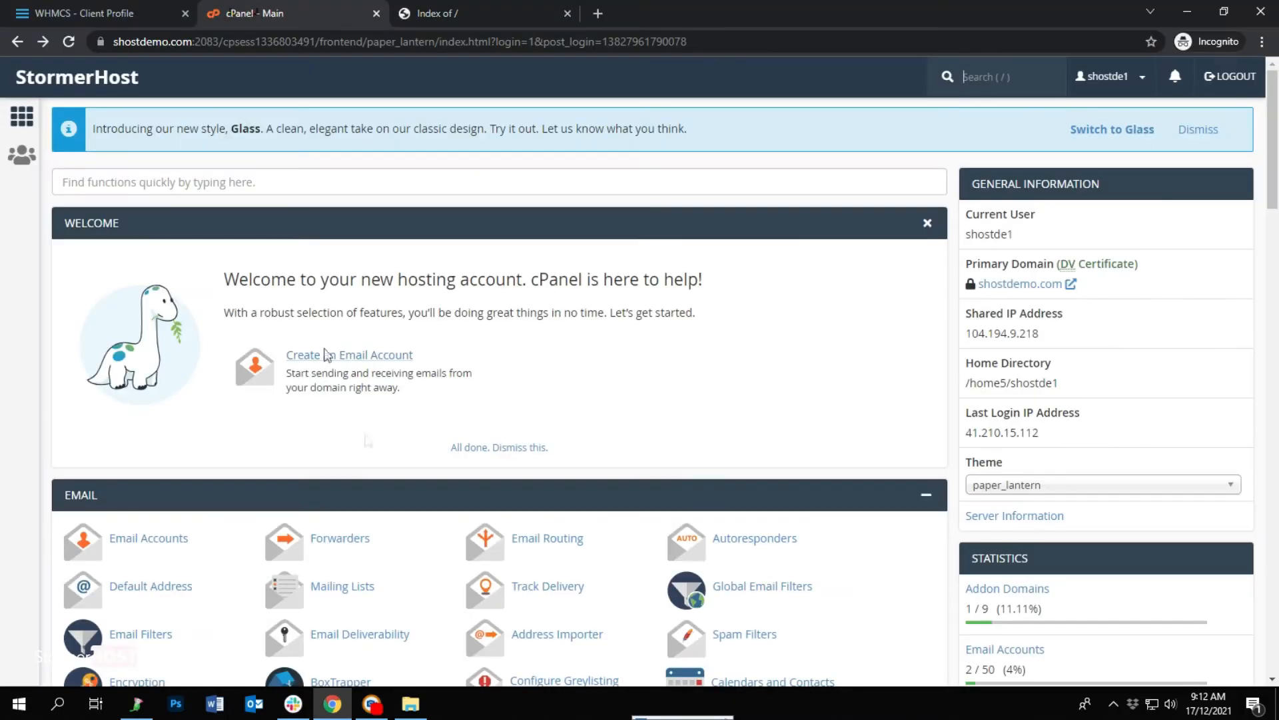
scroll(368, 440, down, 6)
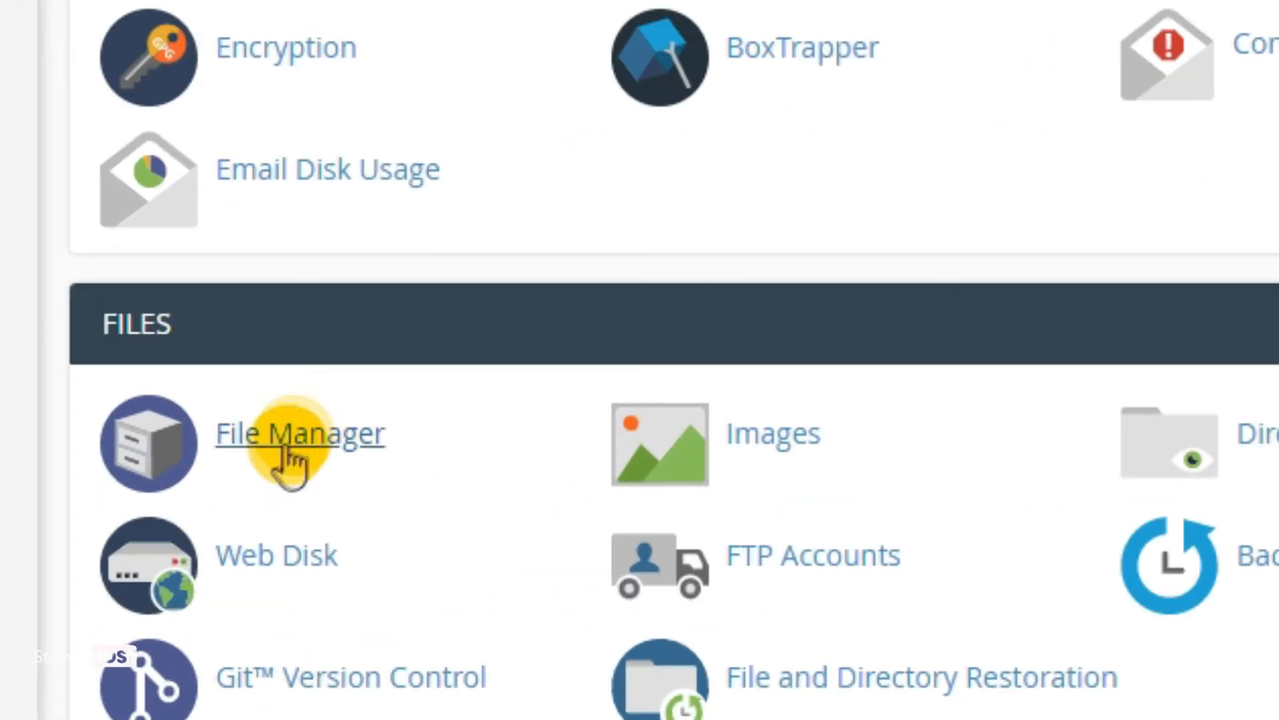
click(287, 460)
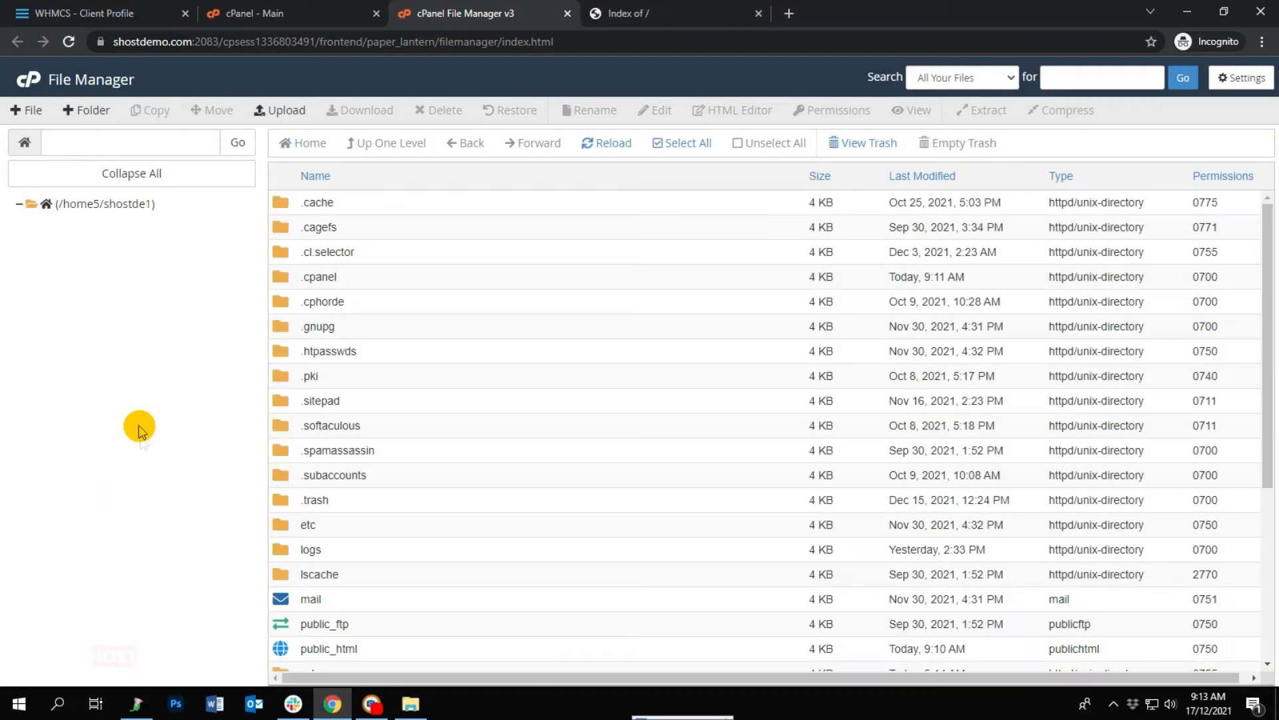
scroll(360, 406, down, 2)
scroll(360, 407, down, 2)
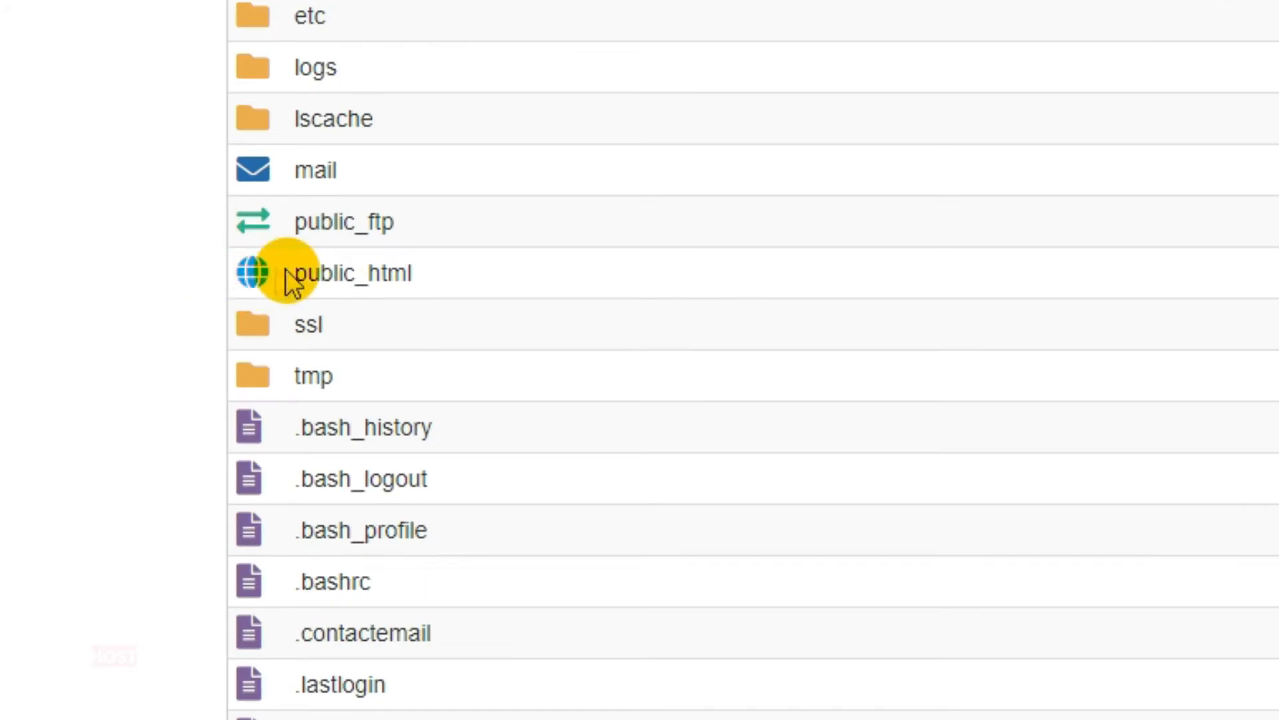
double_click(286, 273)
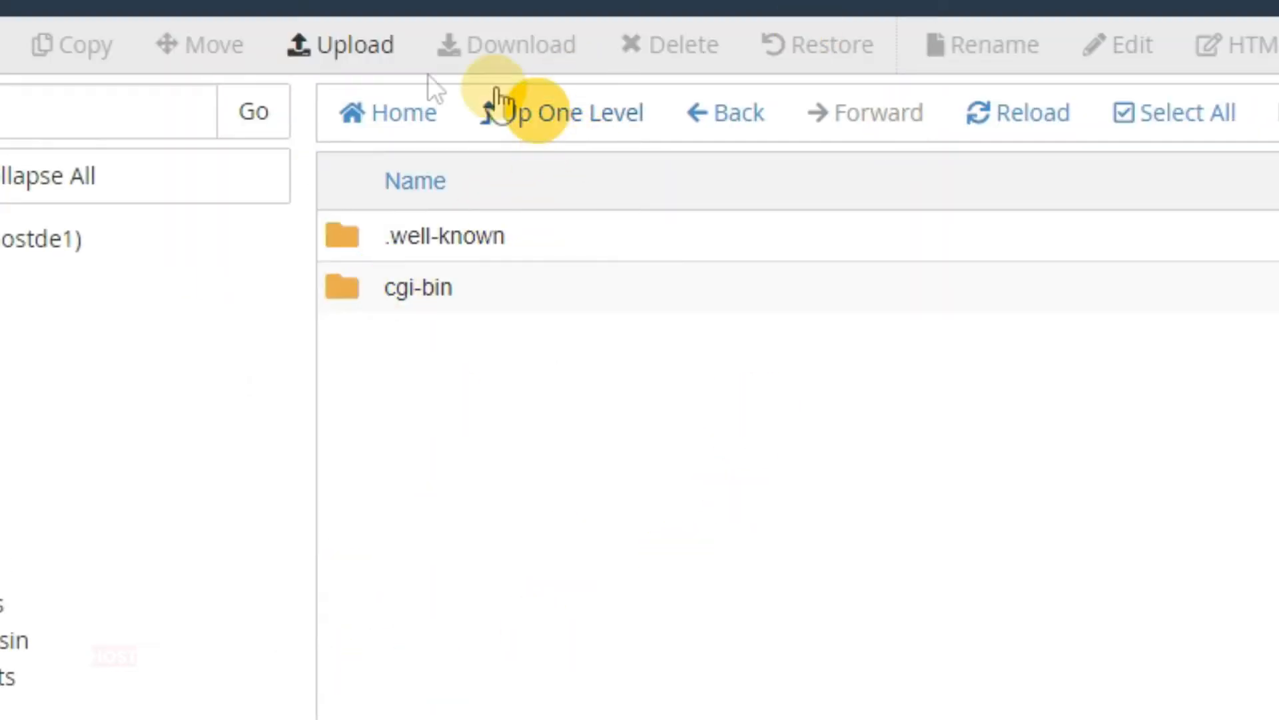
Upload wordpress.zip from the Desktop into public_html and return to the file listing.
click(329, 59)
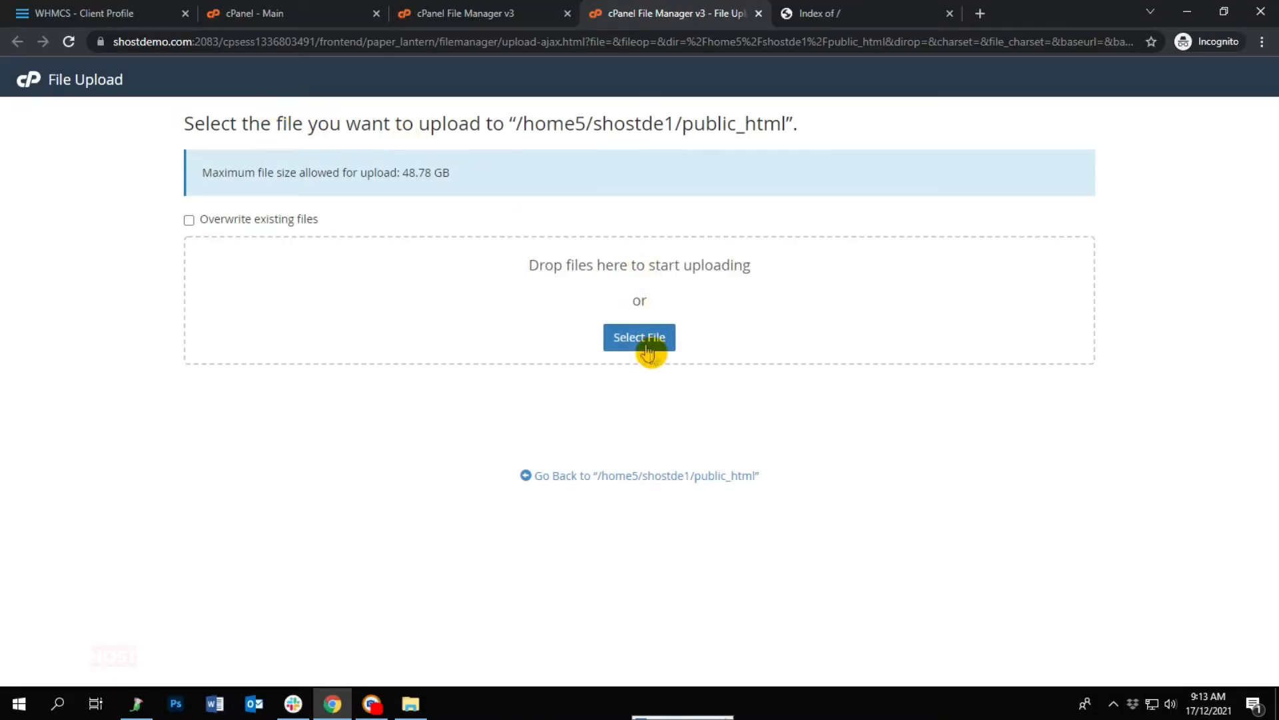
click(642, 340)
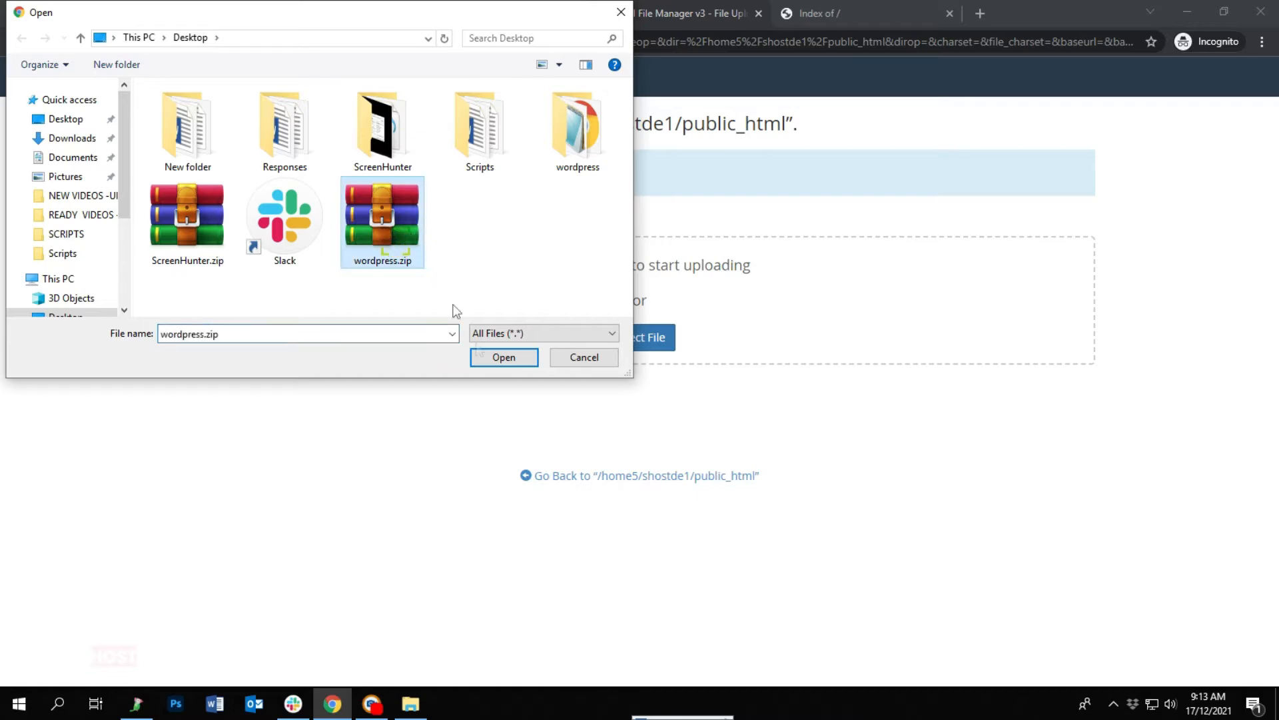
click(504, 359)
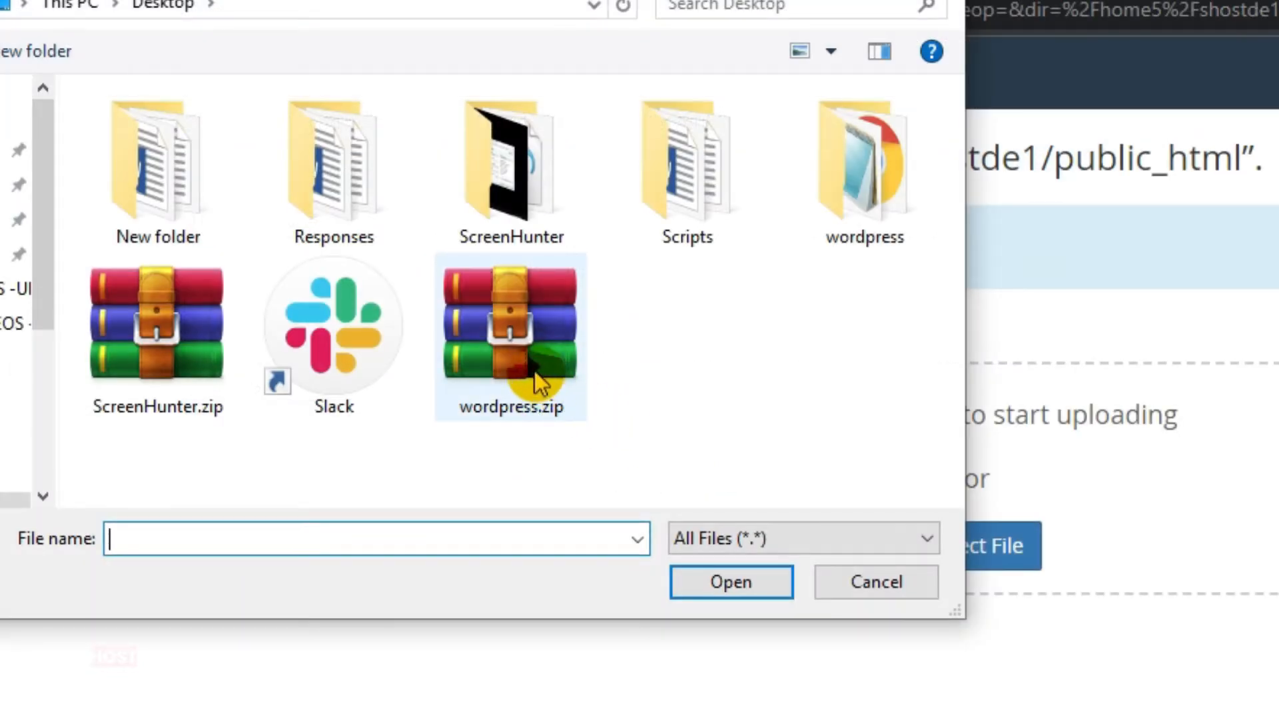
click(535, 374)
click(728, 593)
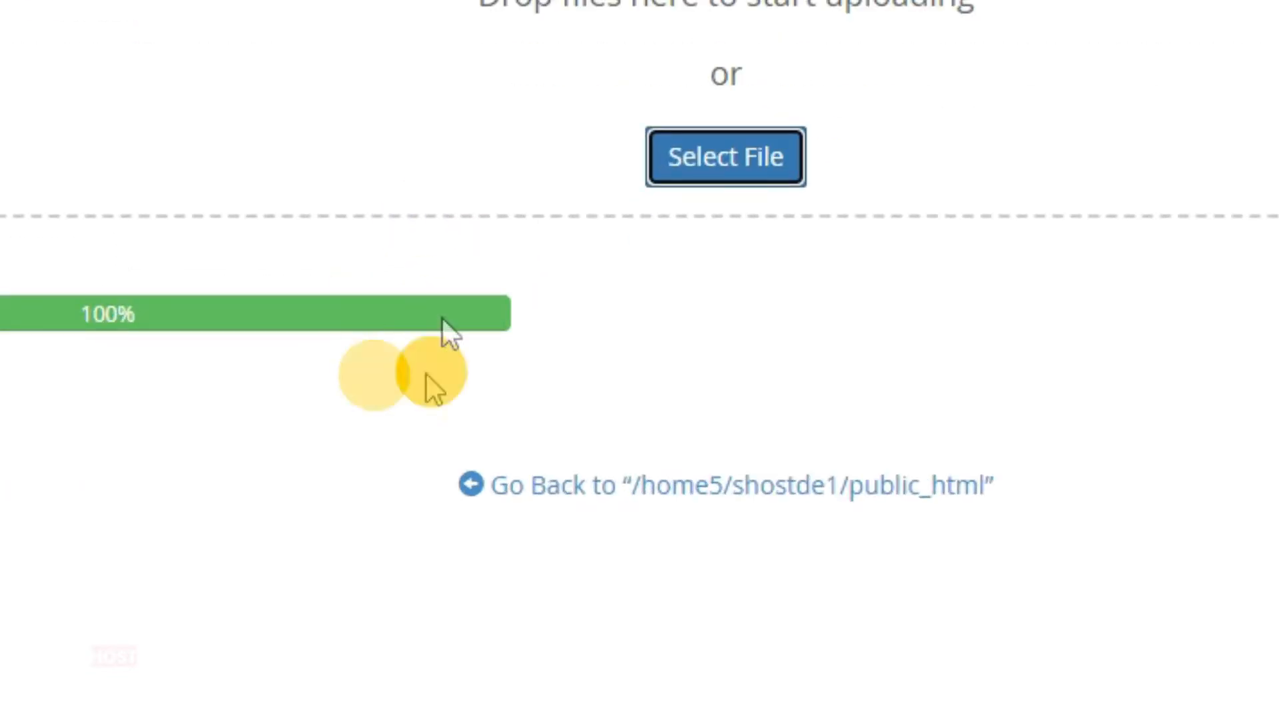
click(581, 489)
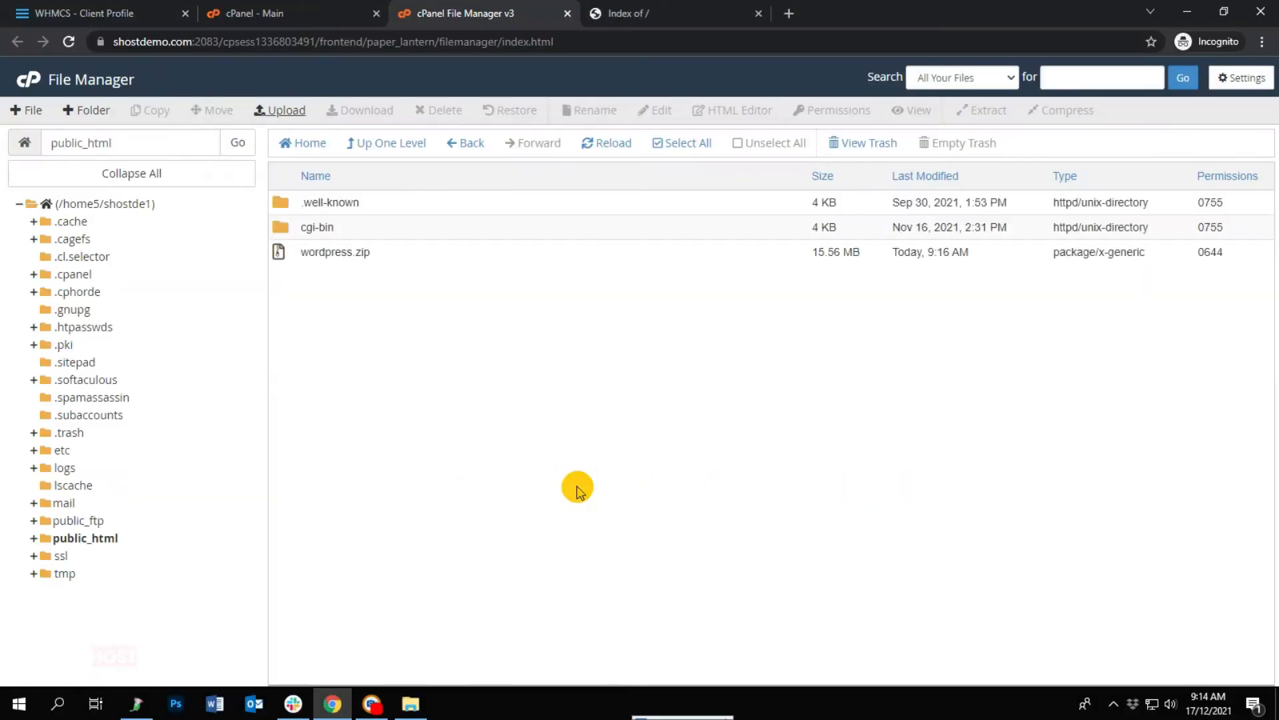
Extract wordpress.zip into /public_html and close the extraction results.
right_click(308, 253)
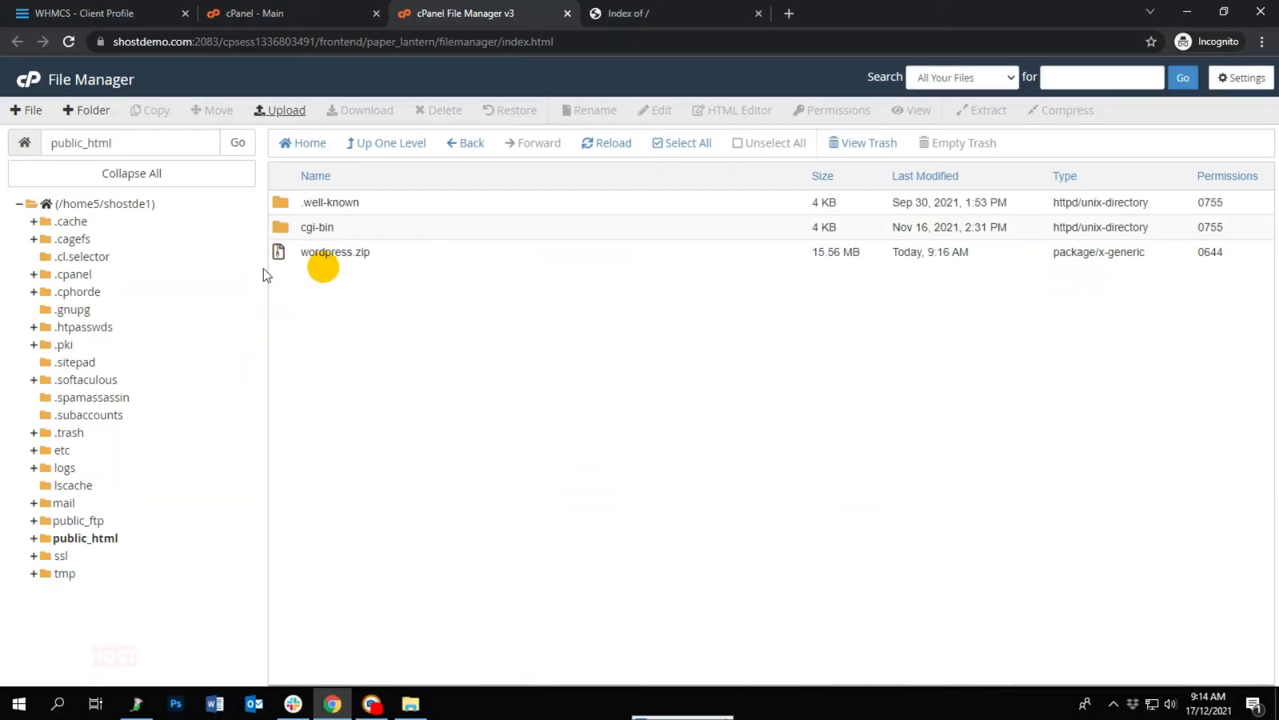
right_click(308, 253)
click(343, 435)
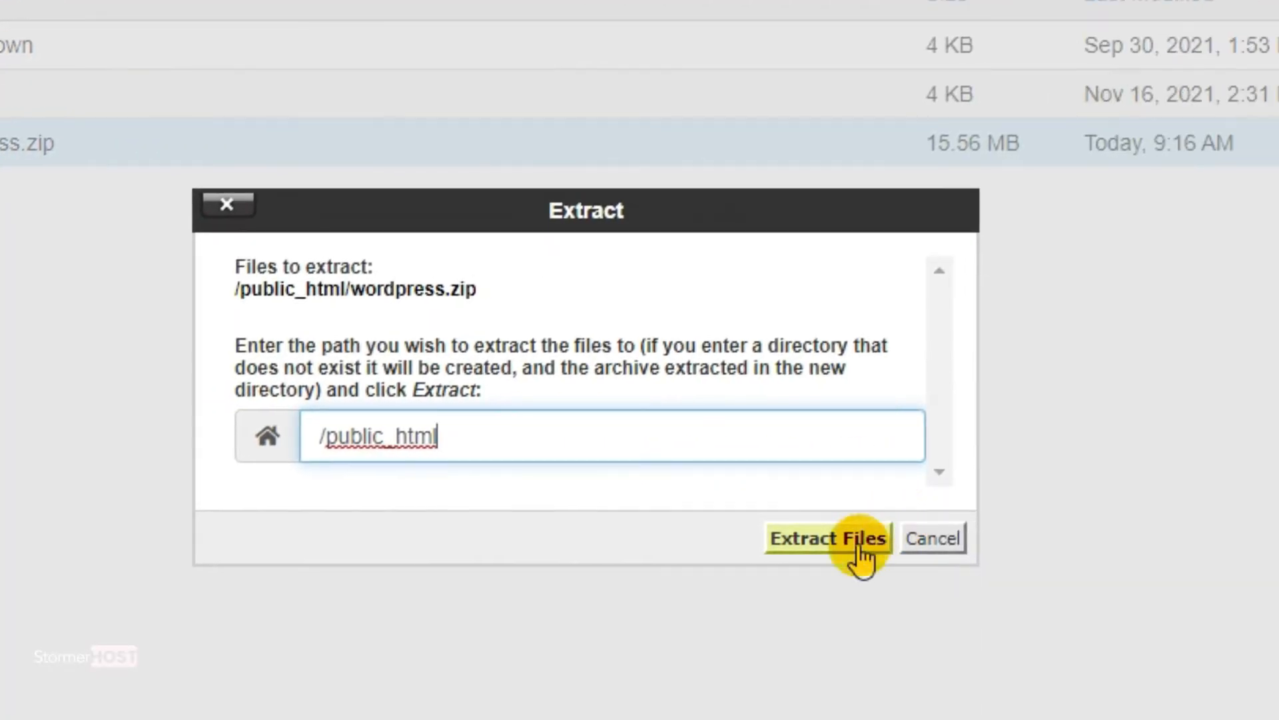
click(1242, 542)
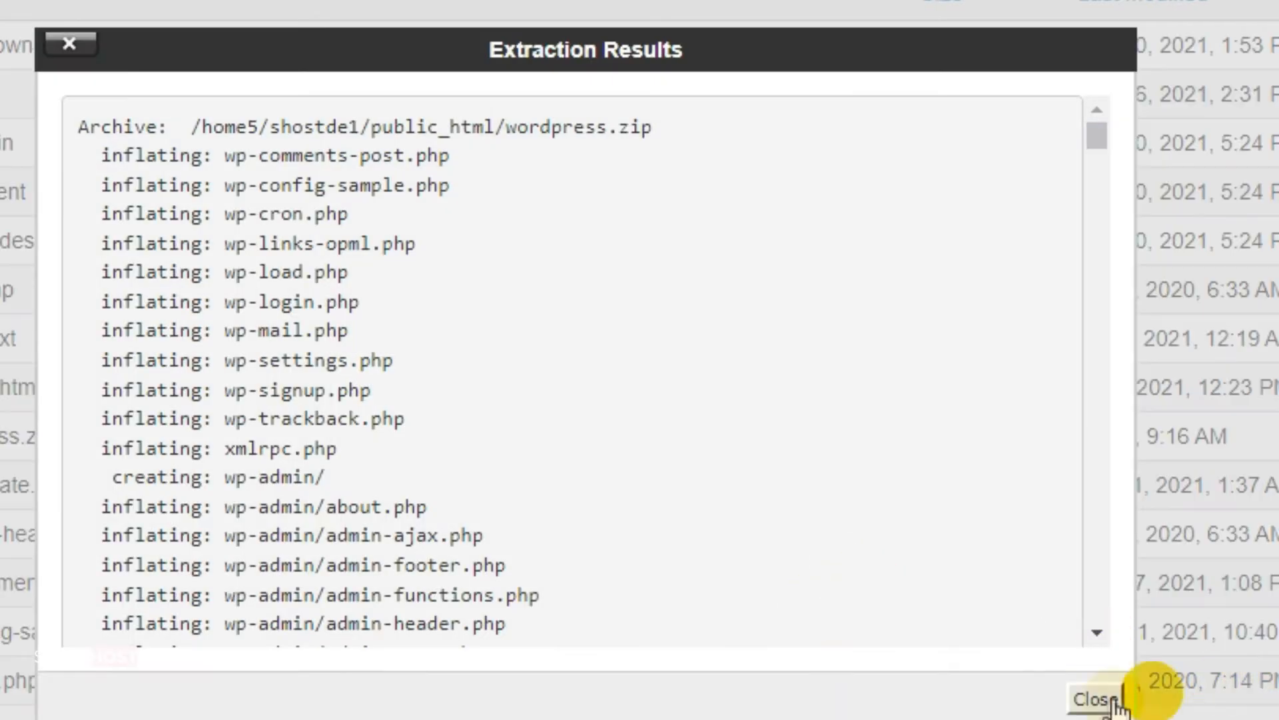
click(1096, 699)
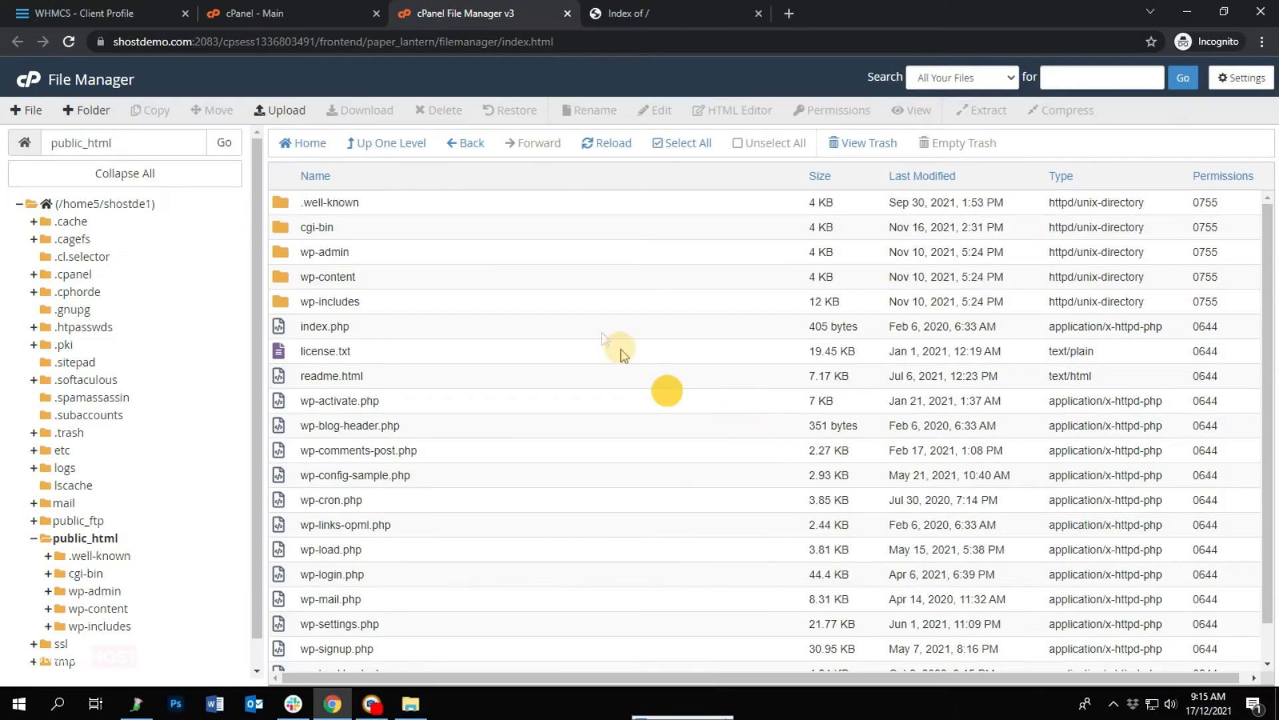
Go from the cPanel dashboard to the MySQL Databases page.
click(320, 18)
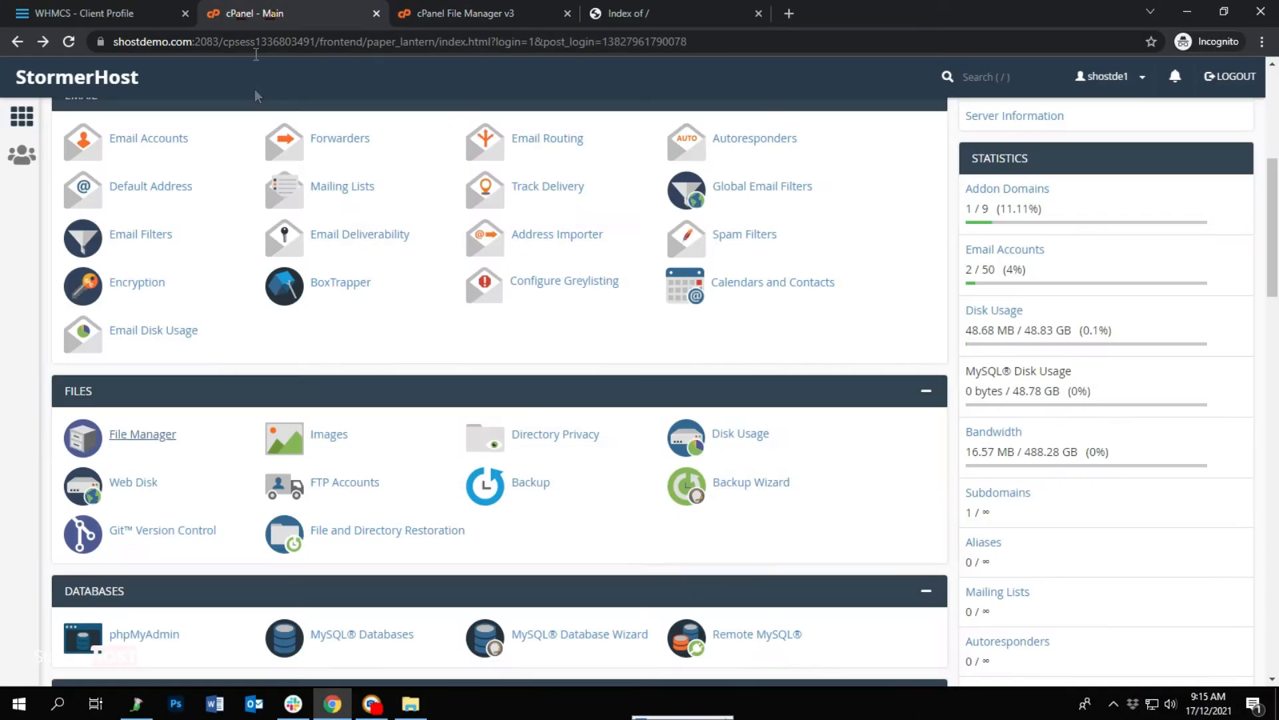
scroll(290, 393, down, 1)
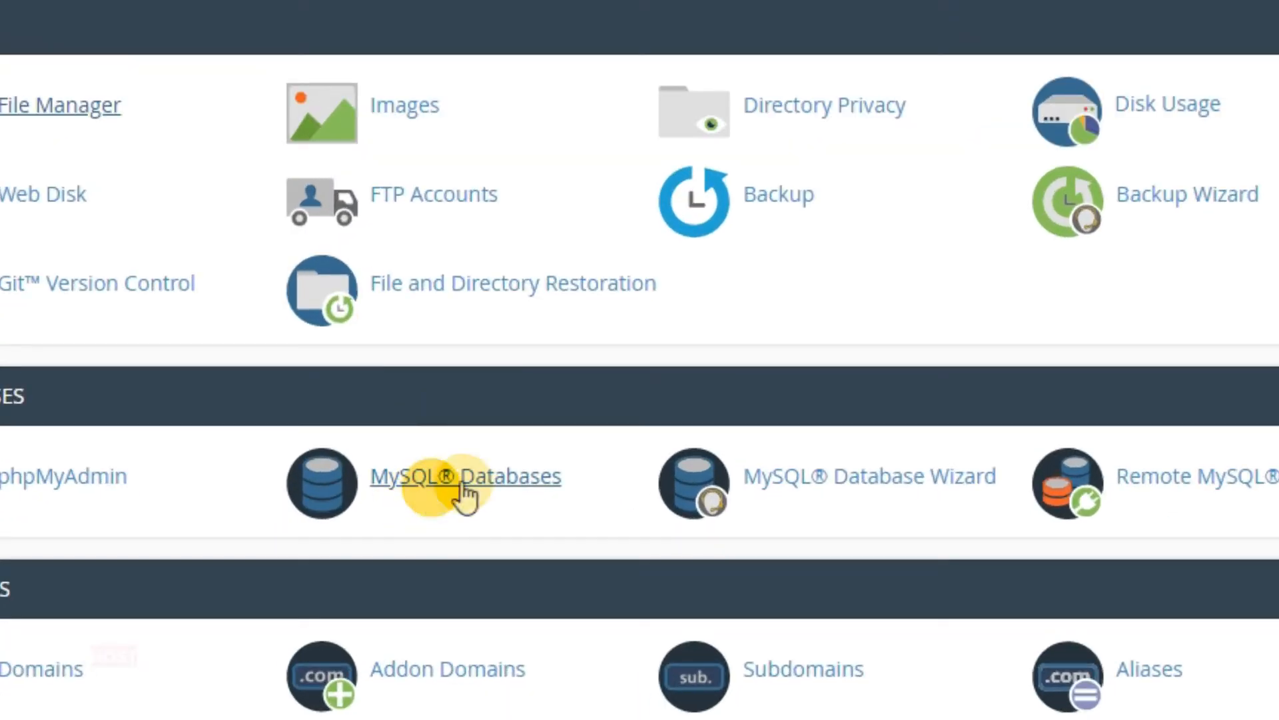
click(358, 556)
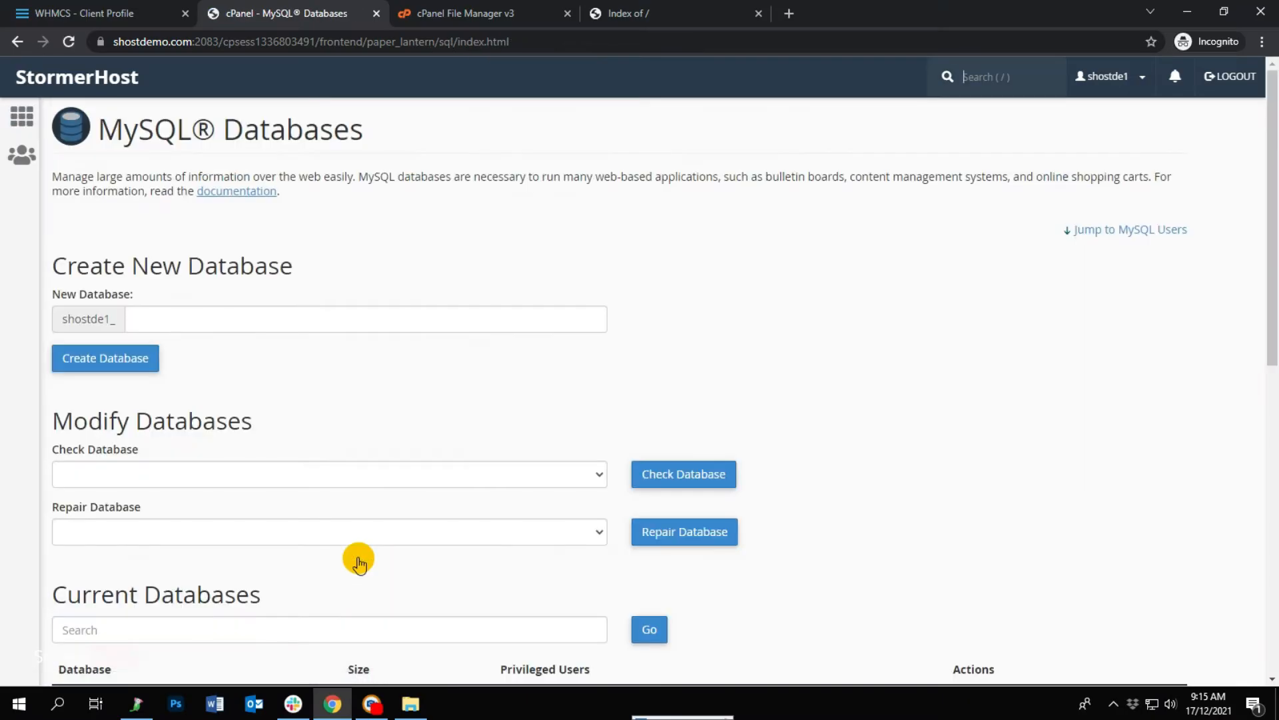
Create the database 'test' (shostde1_test) and return to the databases overview.
click(172, 323)
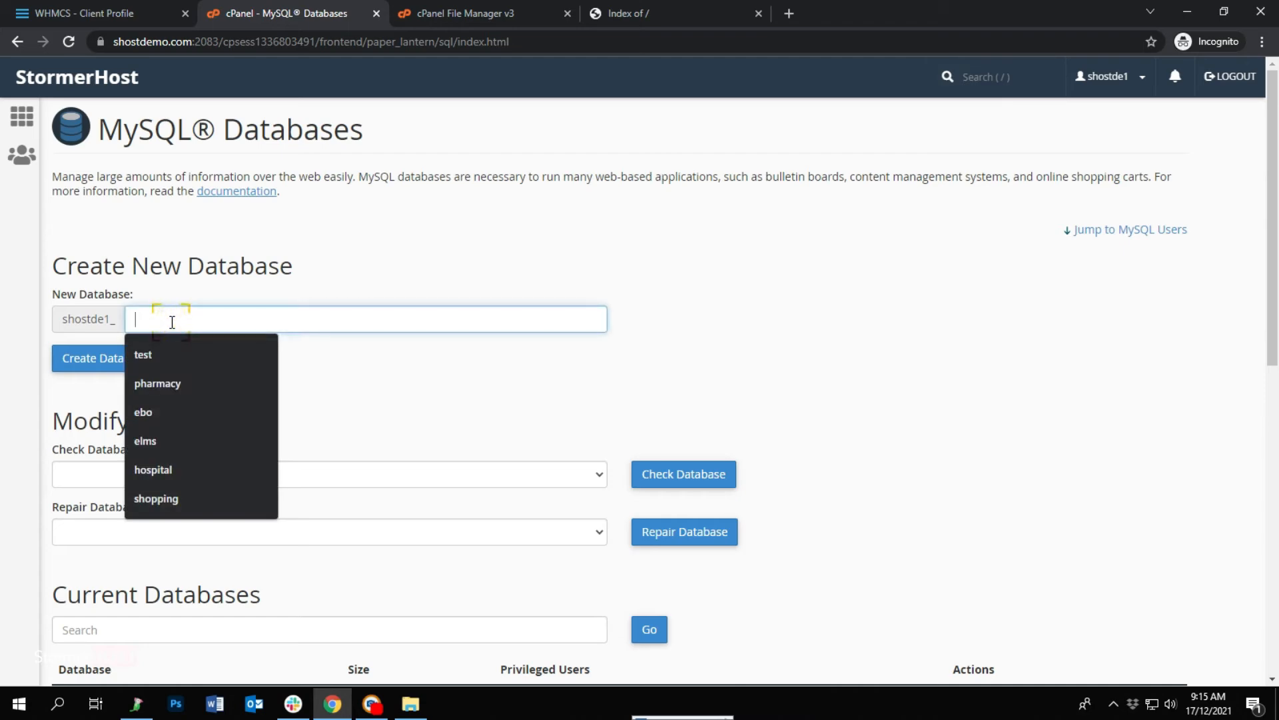
text(test)
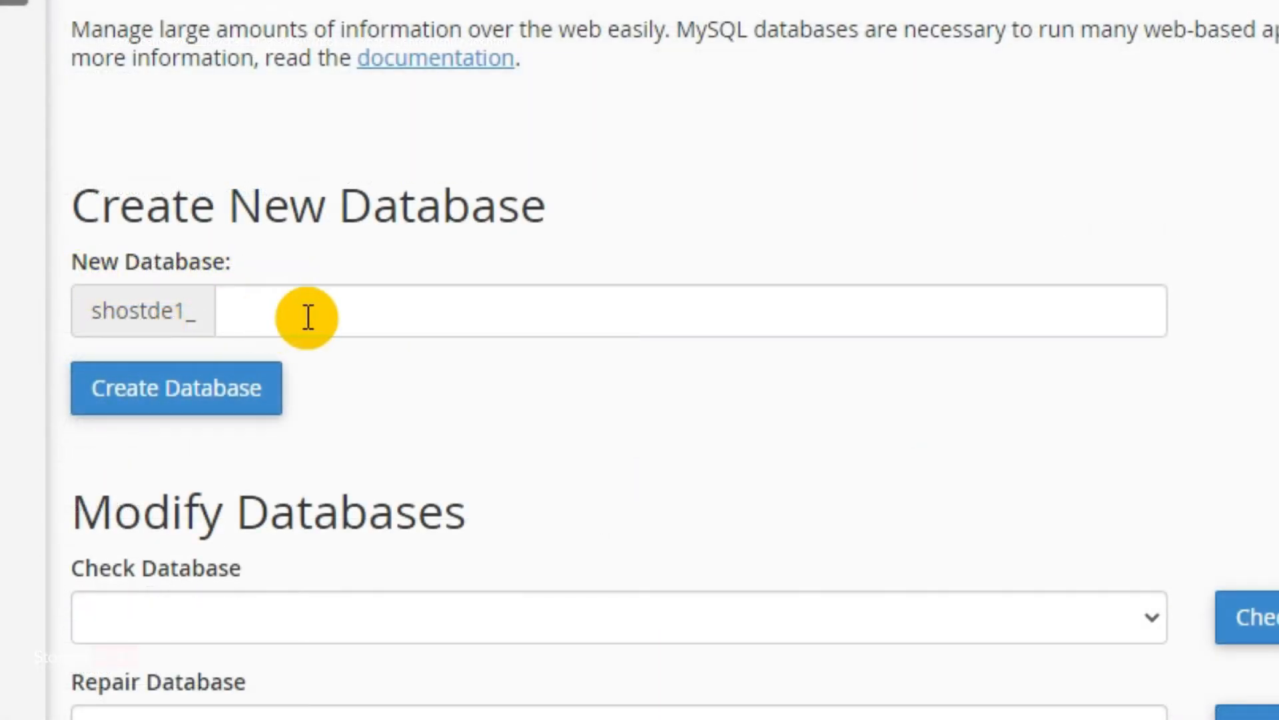
click(308, 317)
text(test)
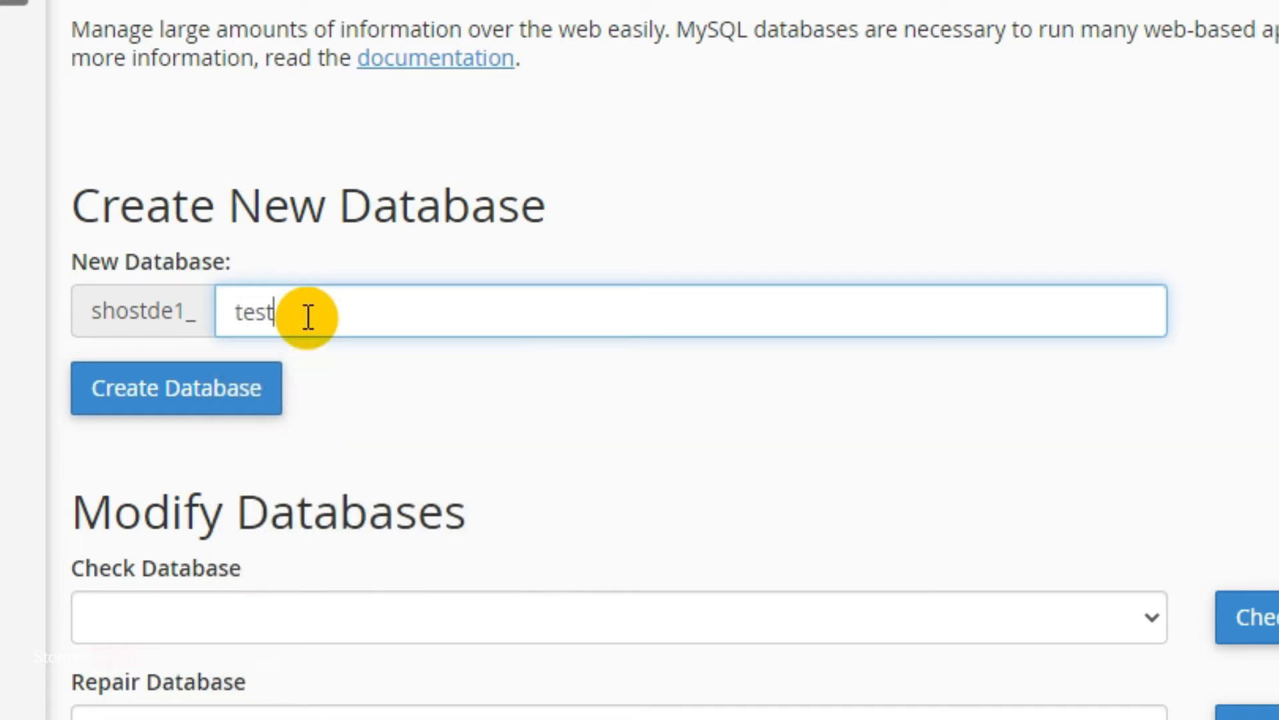
click(120, 397)
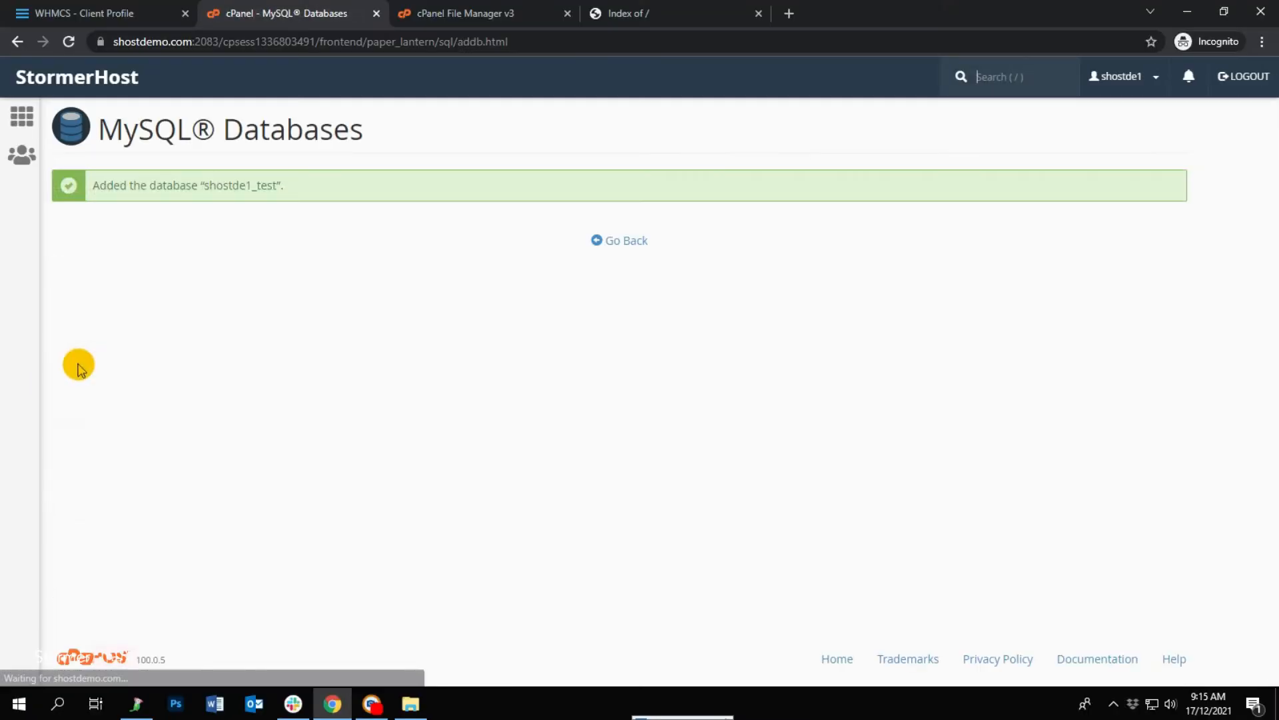
click(619, 240)
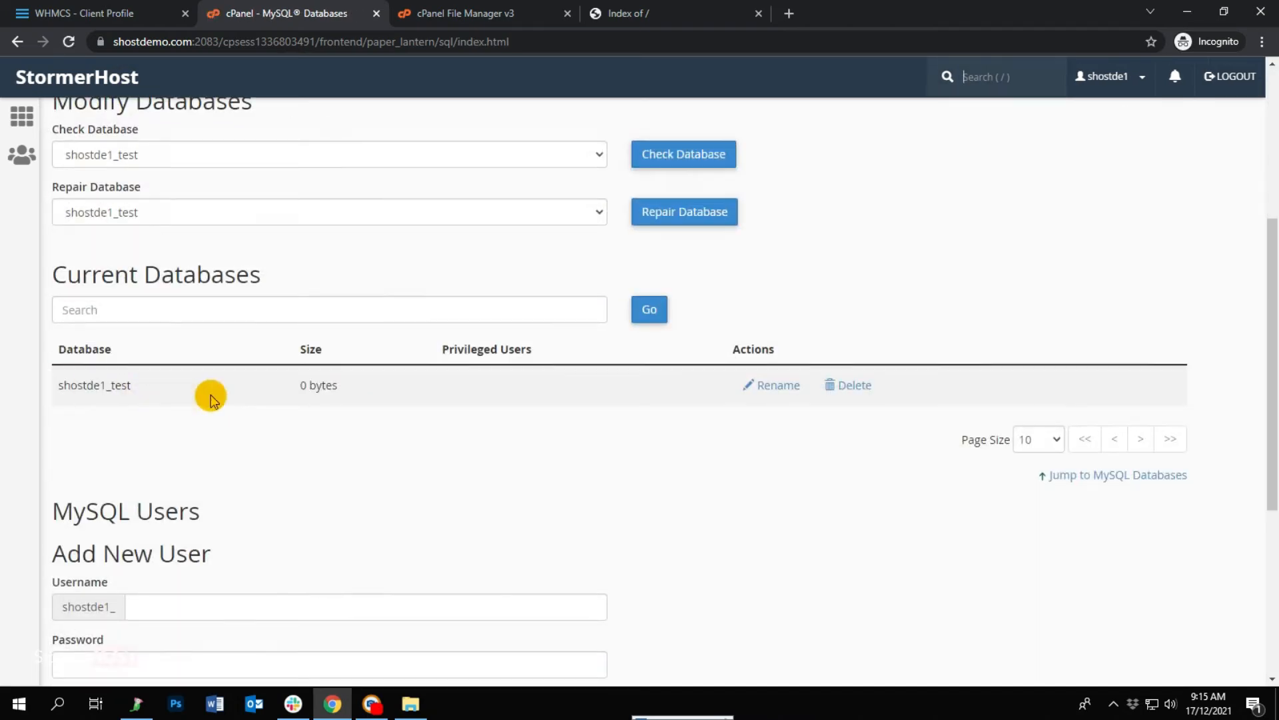
Create MySQL user 'user' with a strong password, then return to the databases overview.
scroll(210, 398, down, 5)
click(163, 257)
text(user)
click(107, 312)
text(••••••••••••)
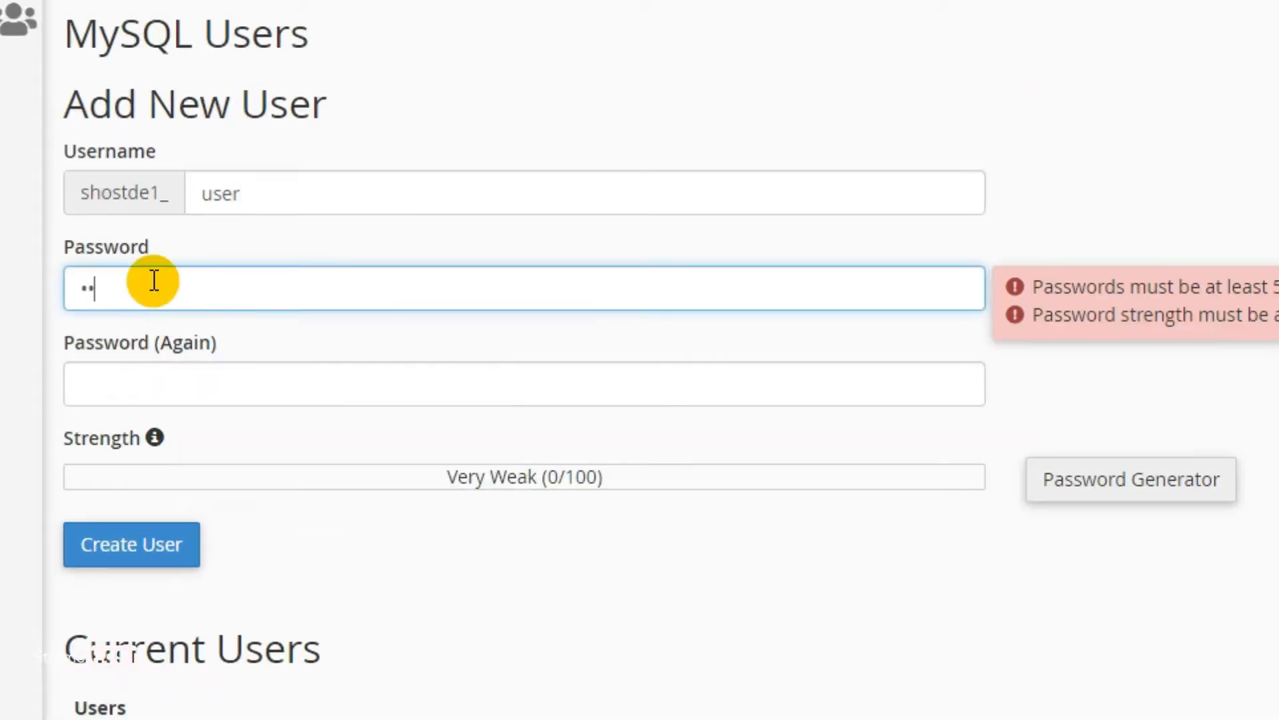
click(86, 391)
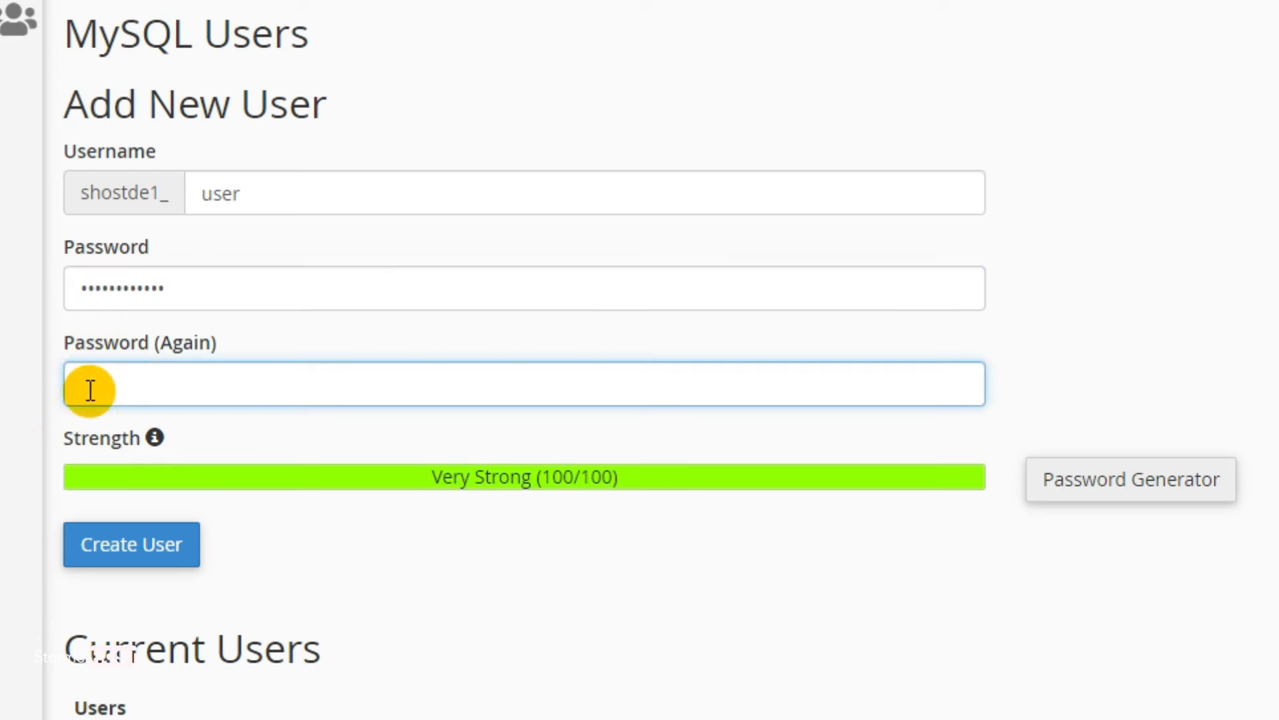
text(••••••••••••)
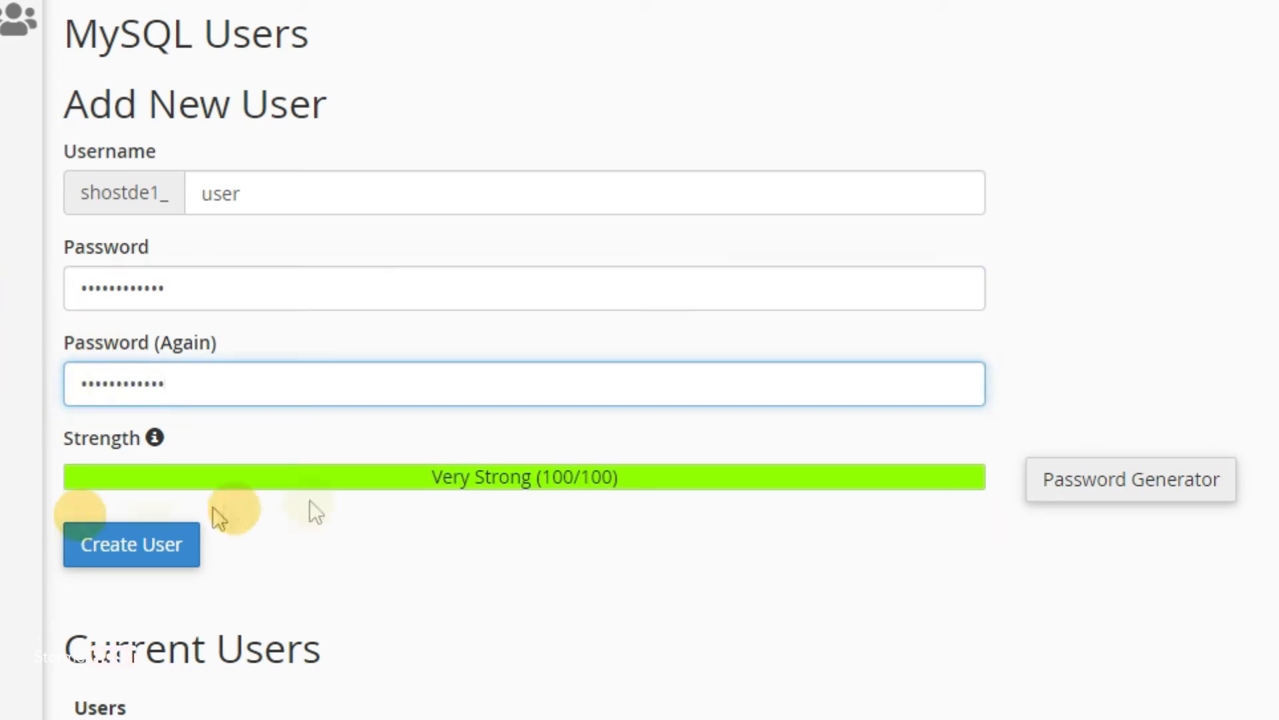
click(153, 560)
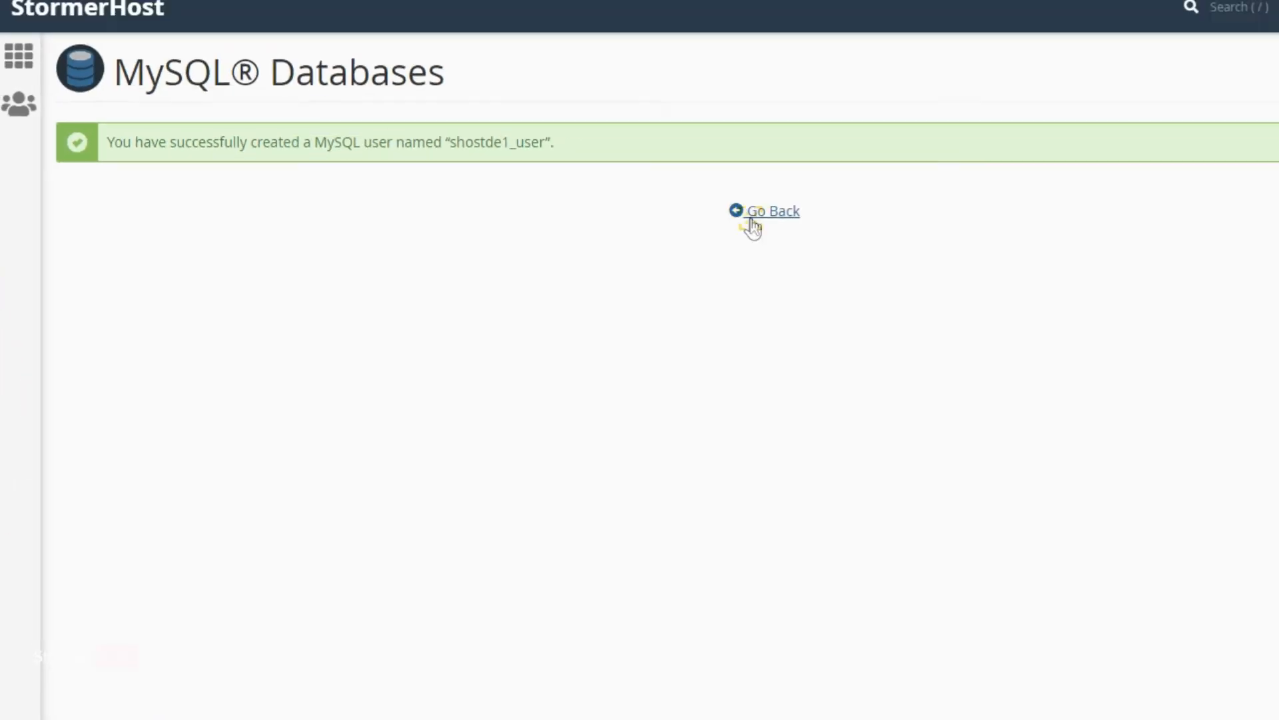
click(1003, 163)
scroll(394, 346, down, 5)
scroll(394, 347, down, 6)
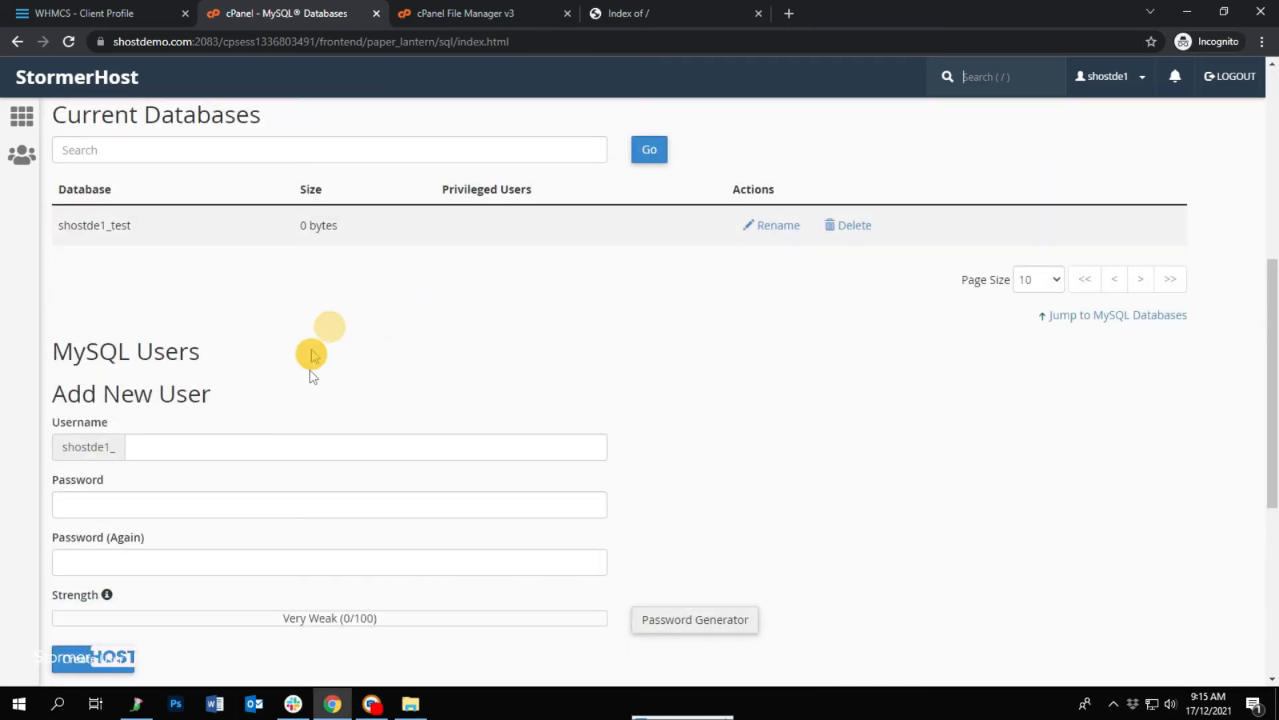
scroll(320, 360, down, 6)
Add shostde1_user to shostde1_test with ALL PRIVILEGES and save the changes.
click(96, 496)
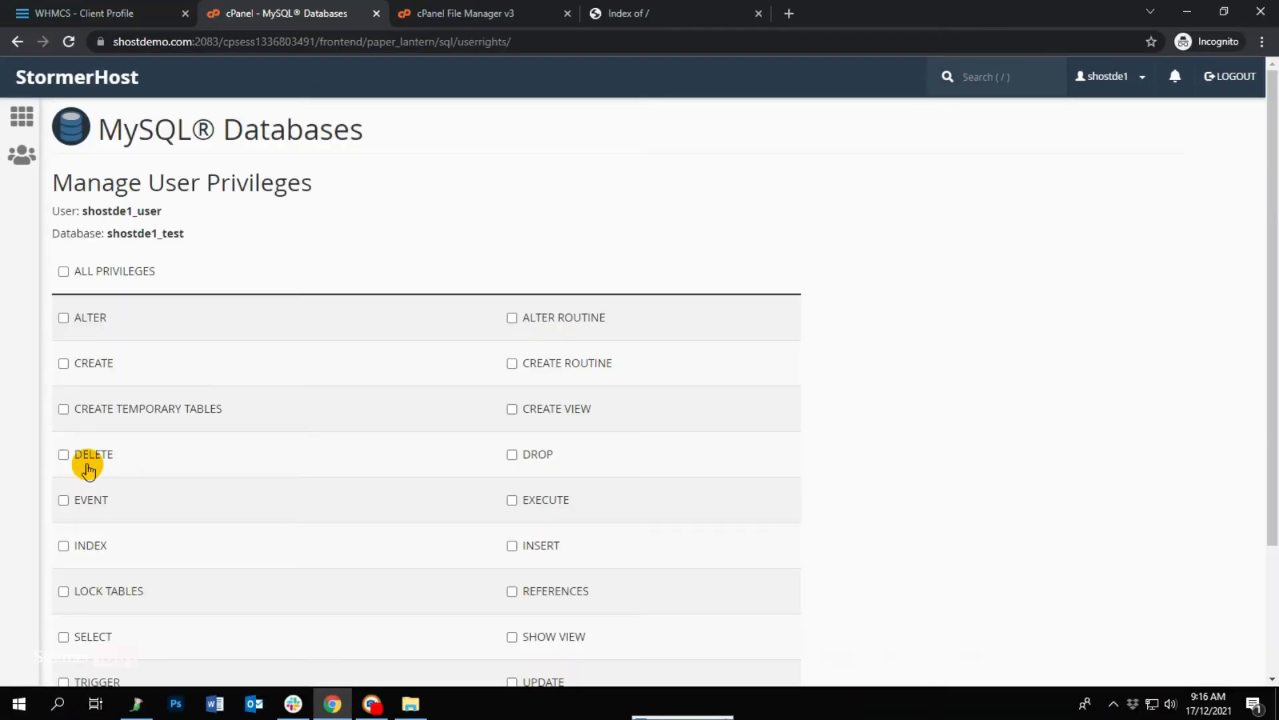
click(64, 272)
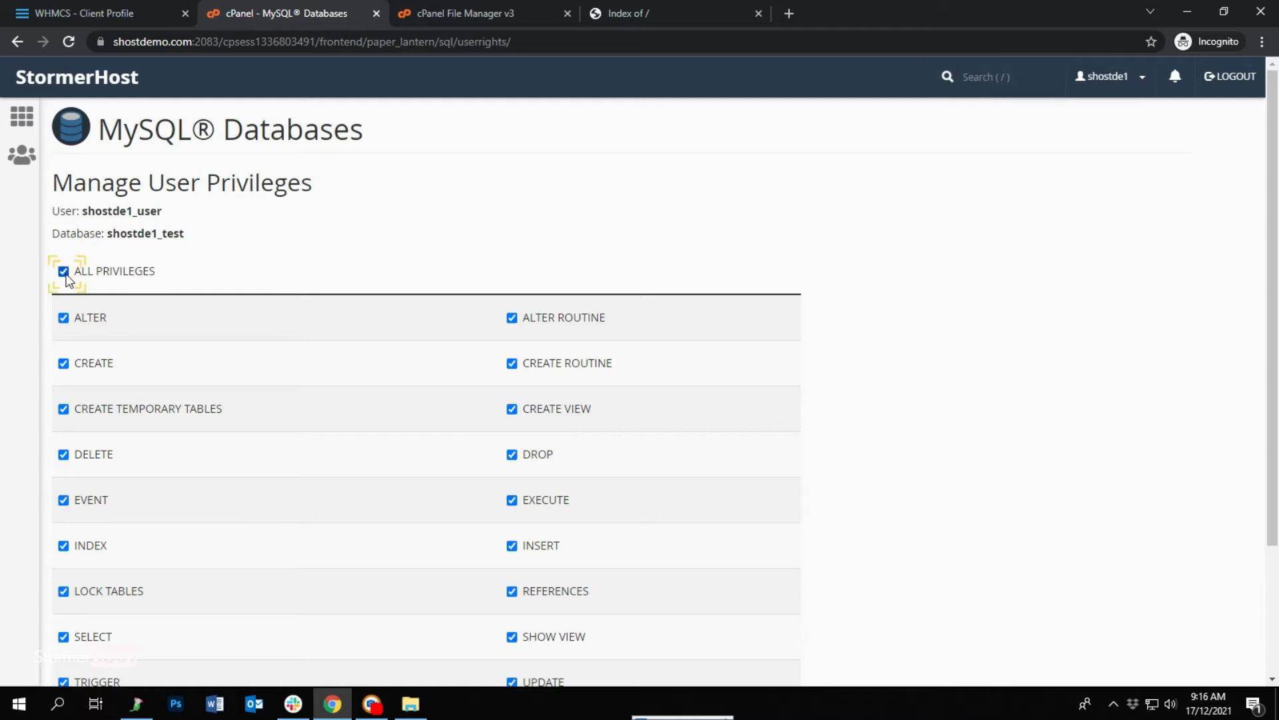
scroll(255, 362, down, 3)
click(99, 570)
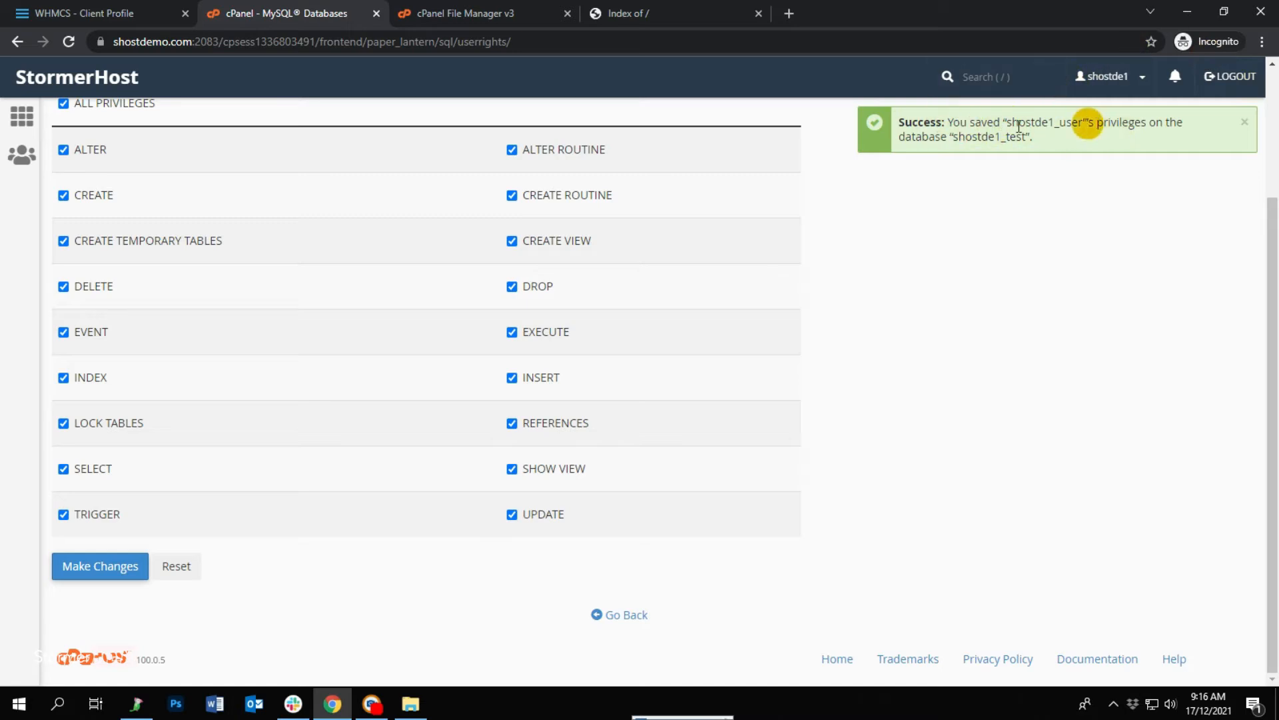
click(620, 613)
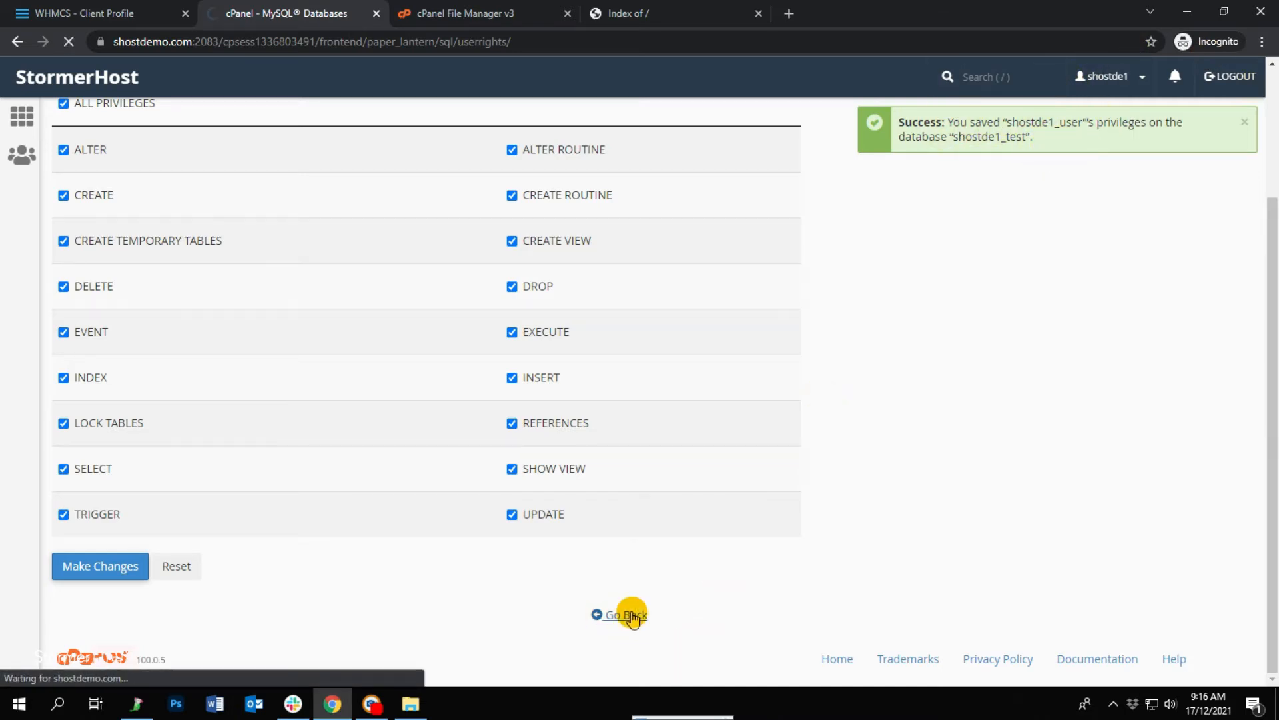
scroll(417, 557, down, 4)
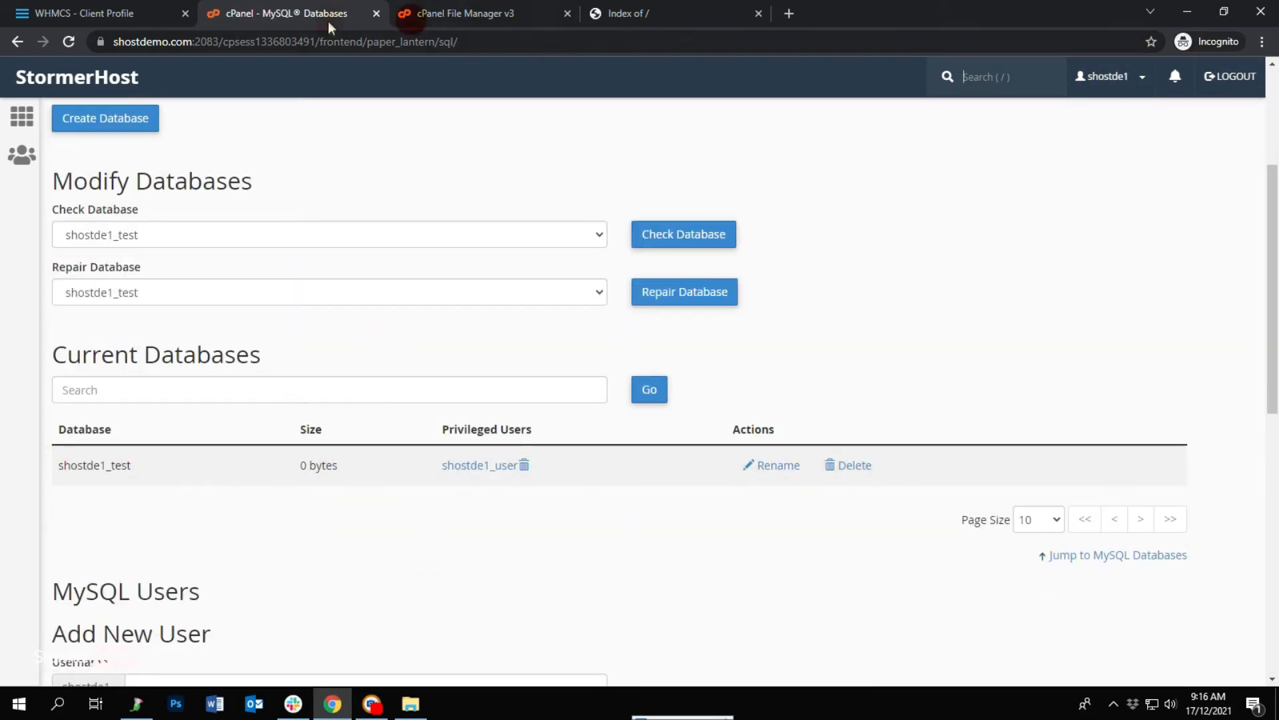
click(618, 11)
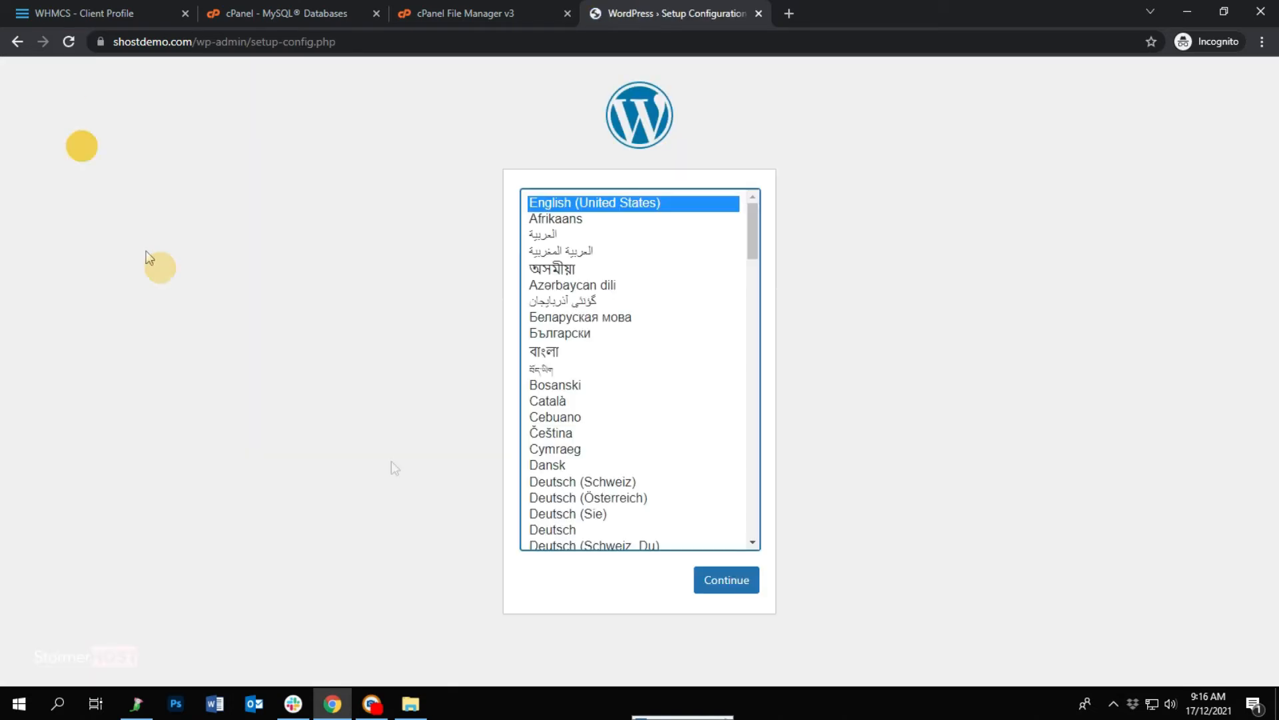
Continue the WordPress setup with English (United States) as the language.
click(730, 569)
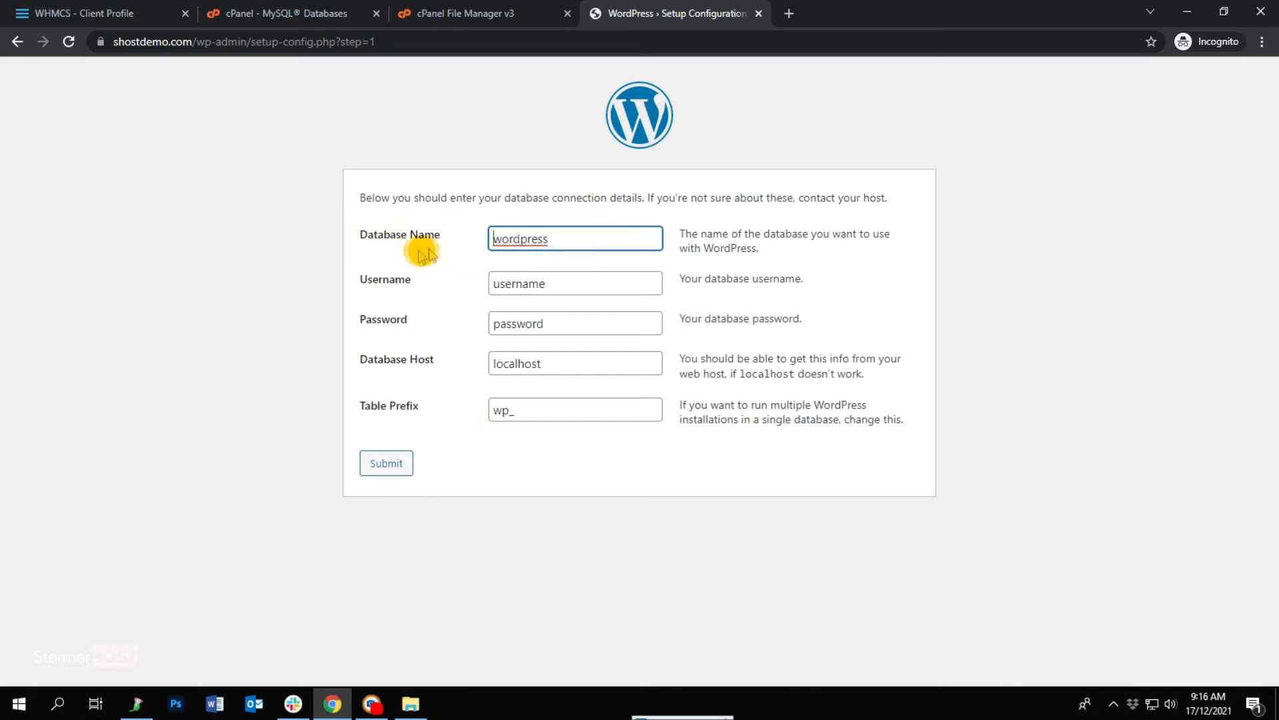
Copy the database name shostde1_test from cPanel into WordPress's Database Name field.
click(267, 8)
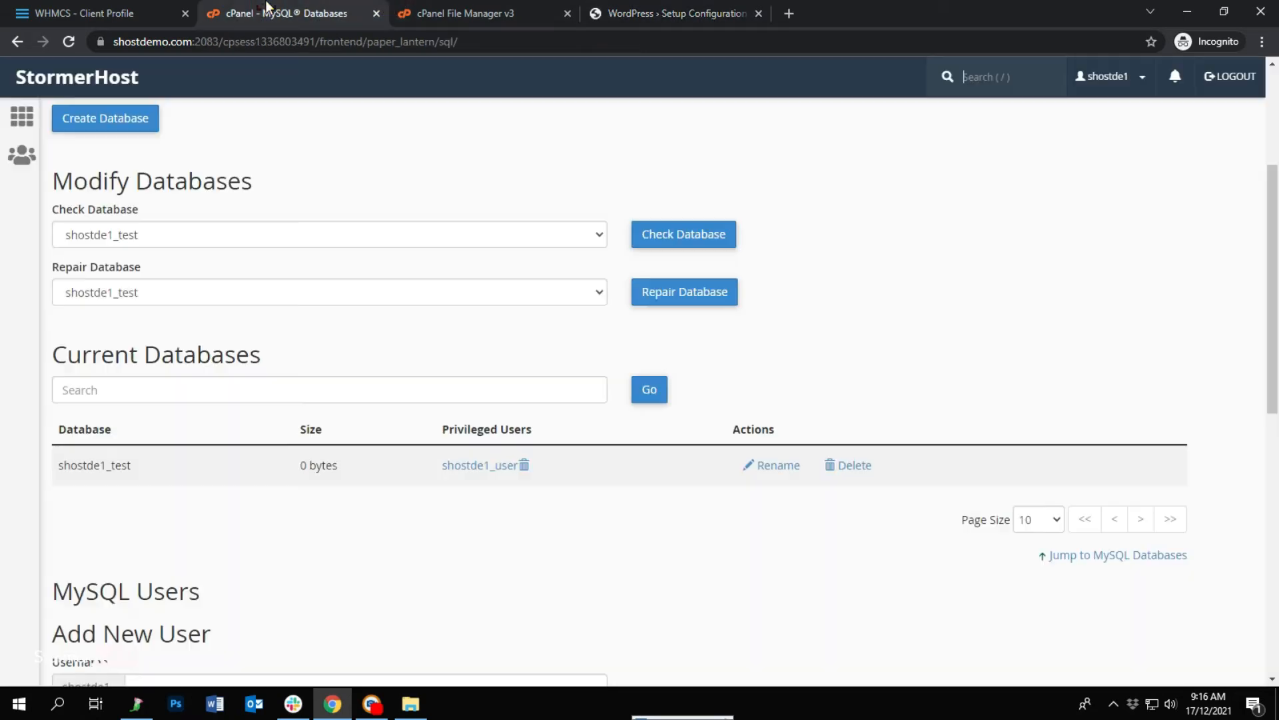
click(125, 466)
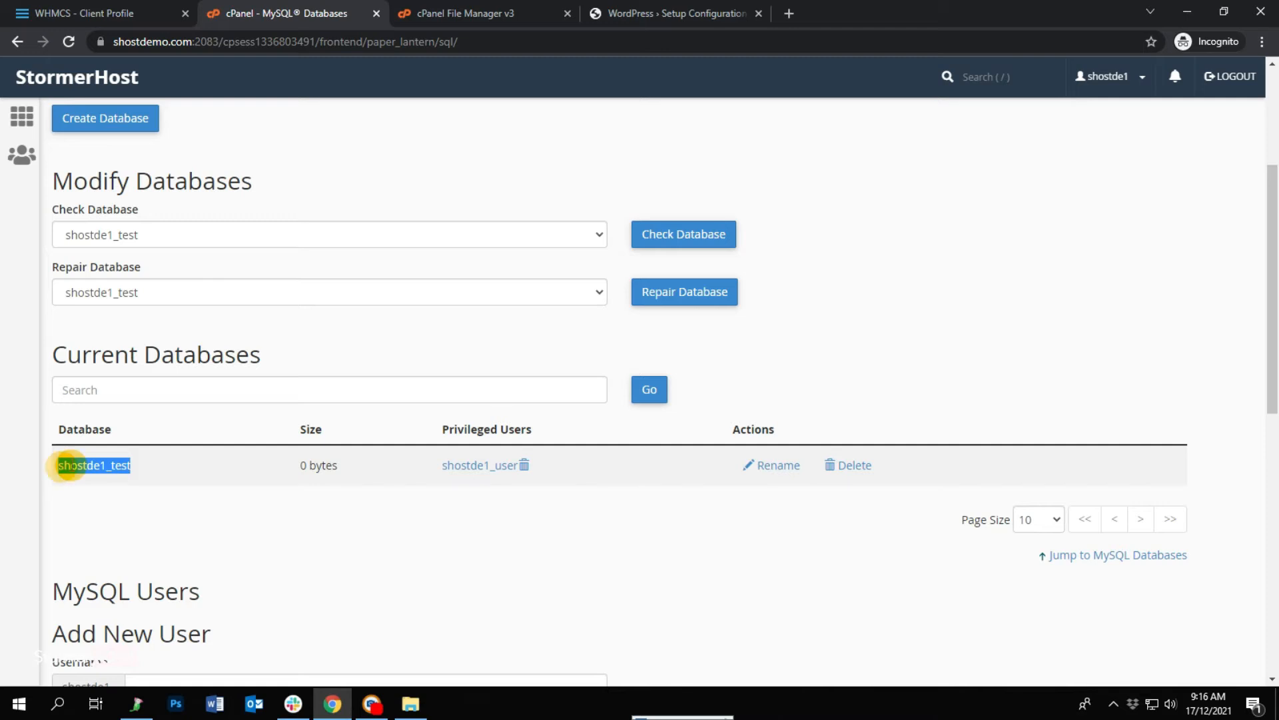
right_click(61, 465)
click(100, 477)
click(645, 12)
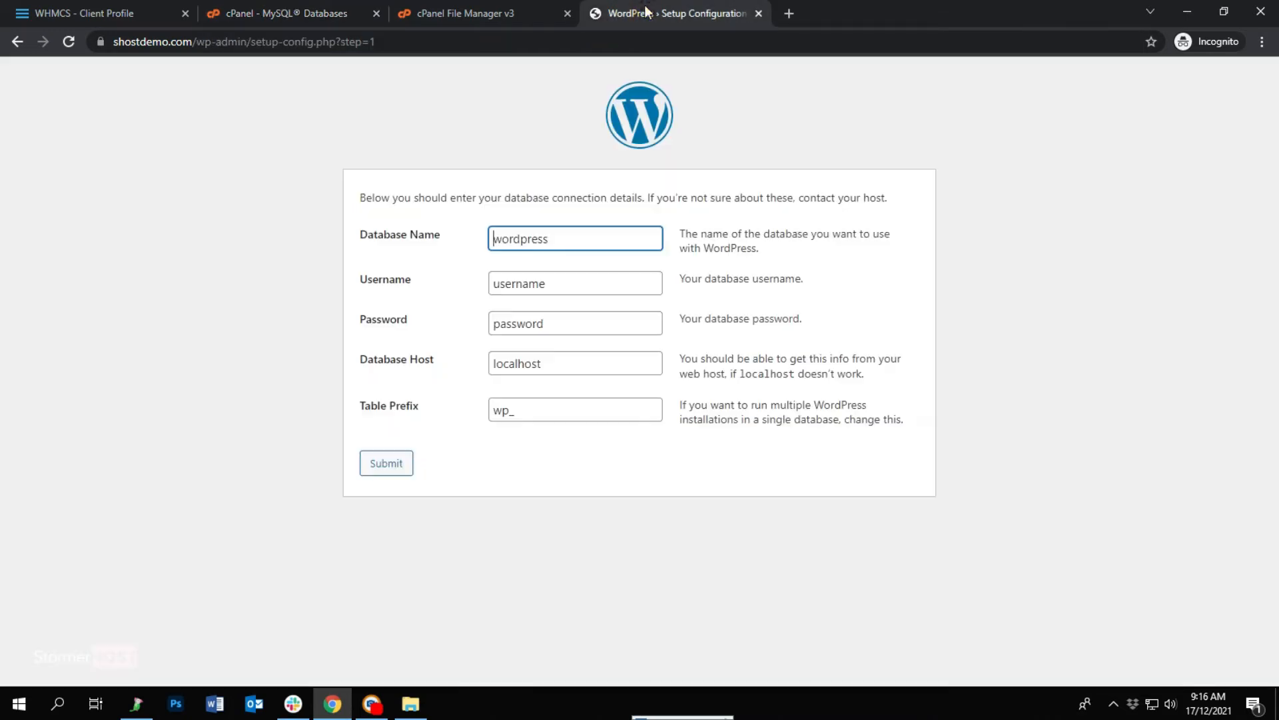
right_click(513, 237)
click(552, 395)
Paste the shostde1_user database user as Username, enter its password, and submit the connection details.
click(287, 14)
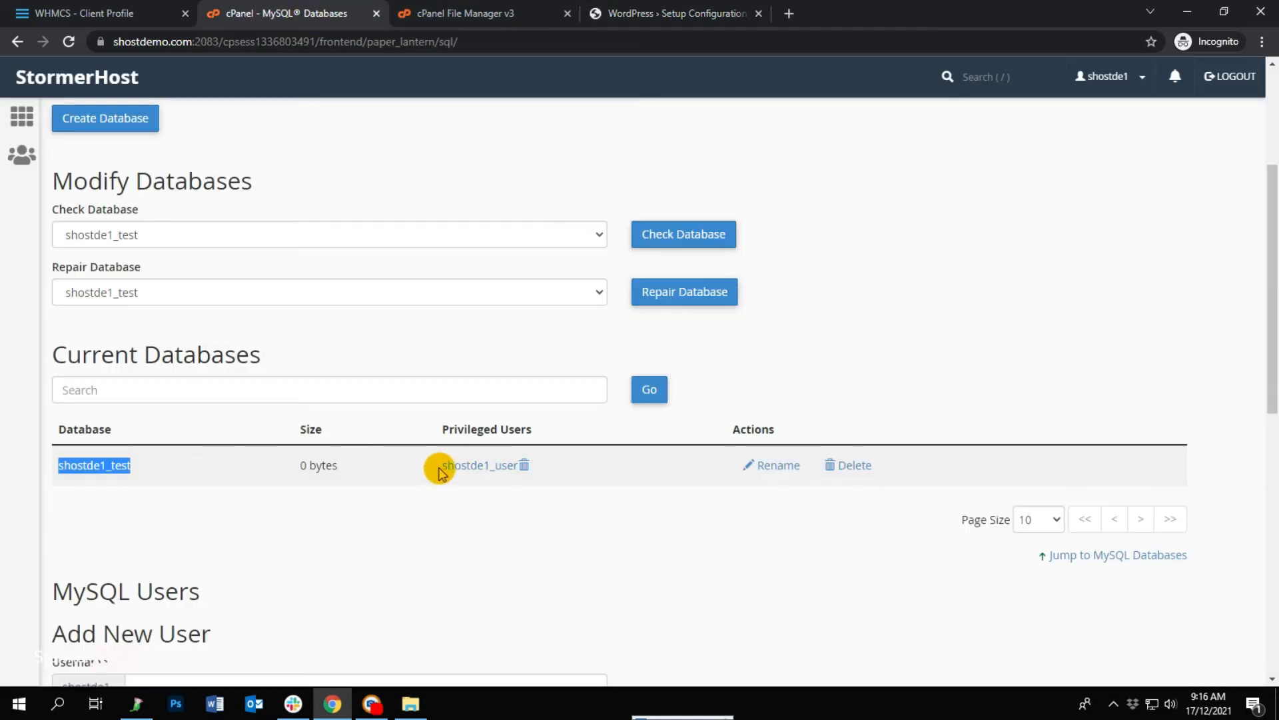
drag(437, 465, 516, 465)
right_click(514, 467)
click(535, 587)
click(673, 14)
key(Tab)
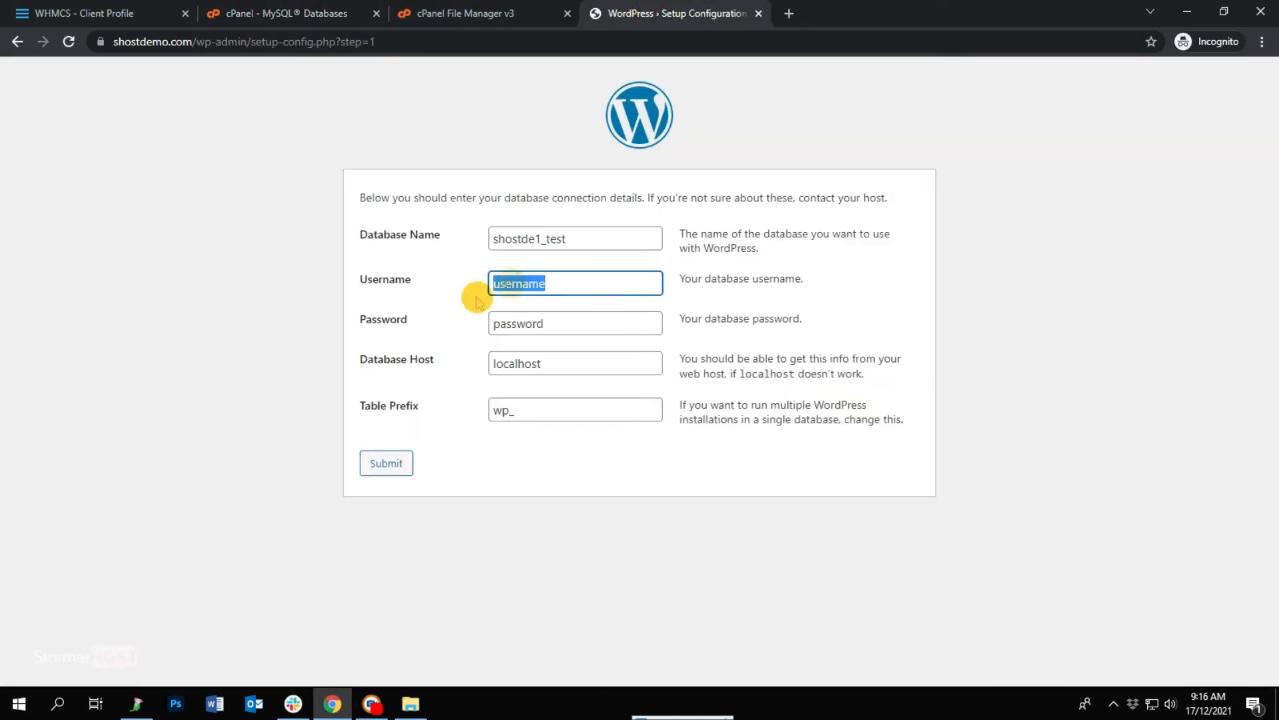
drag(548, 322, 452, 328)
text(***)
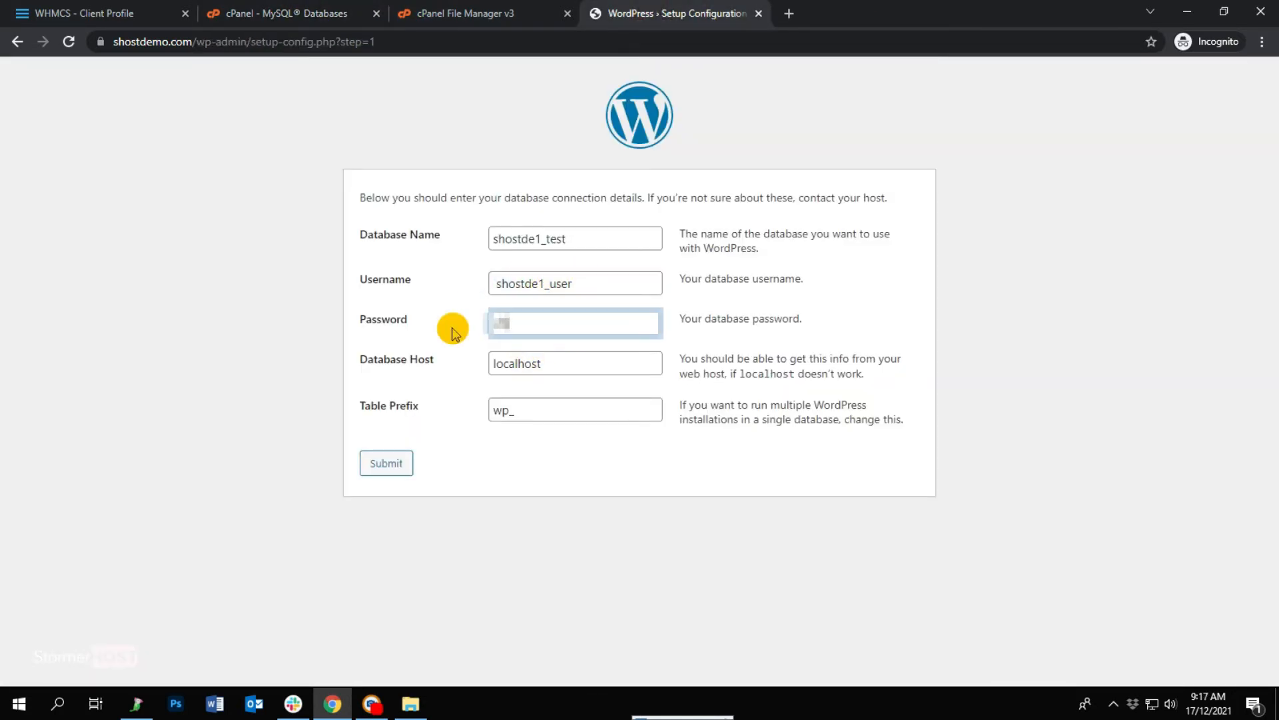
click(385, 463)
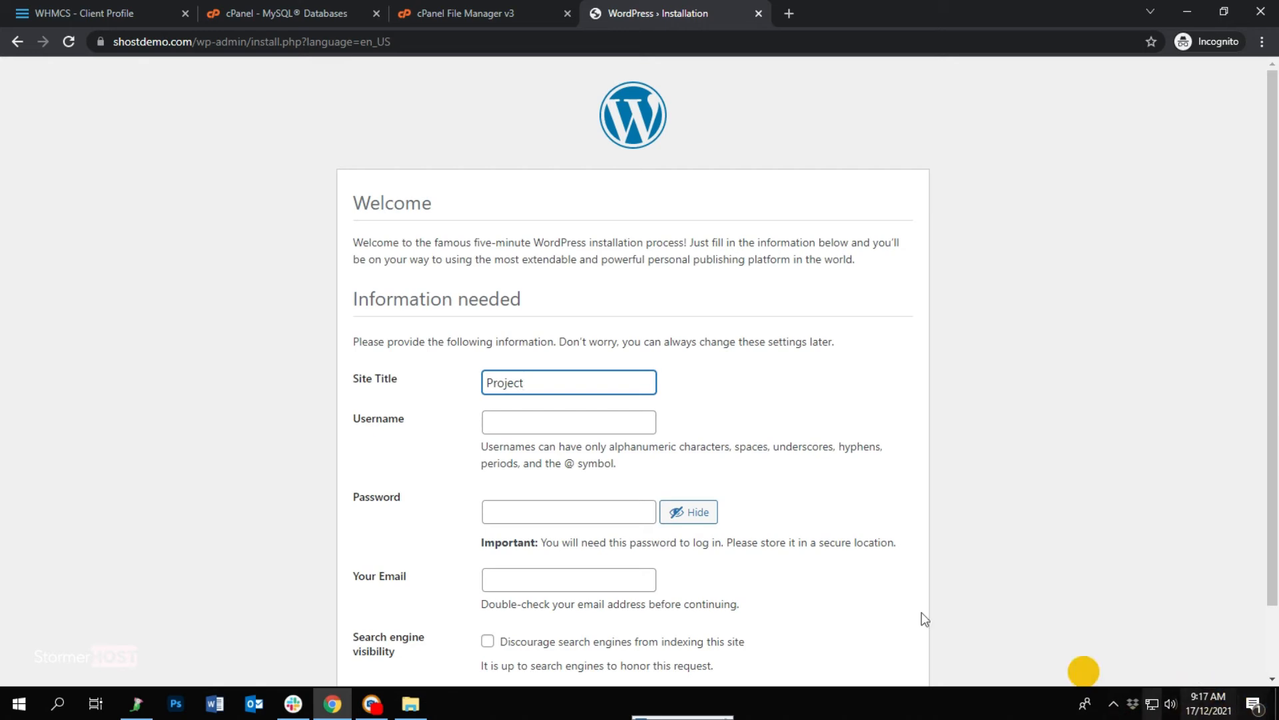
Set the admin username to Shostdemo and replace the suggested password with your own.
click(511, 427)
text(Sh)
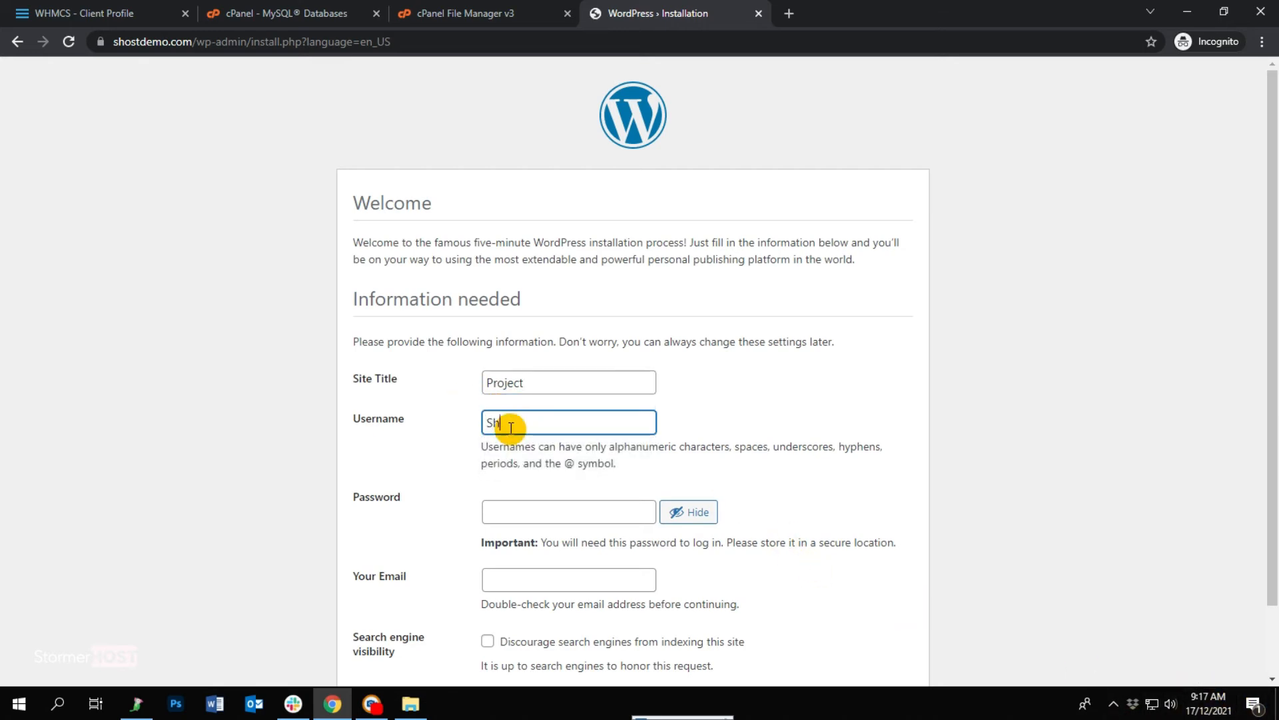
text(ostdemo)
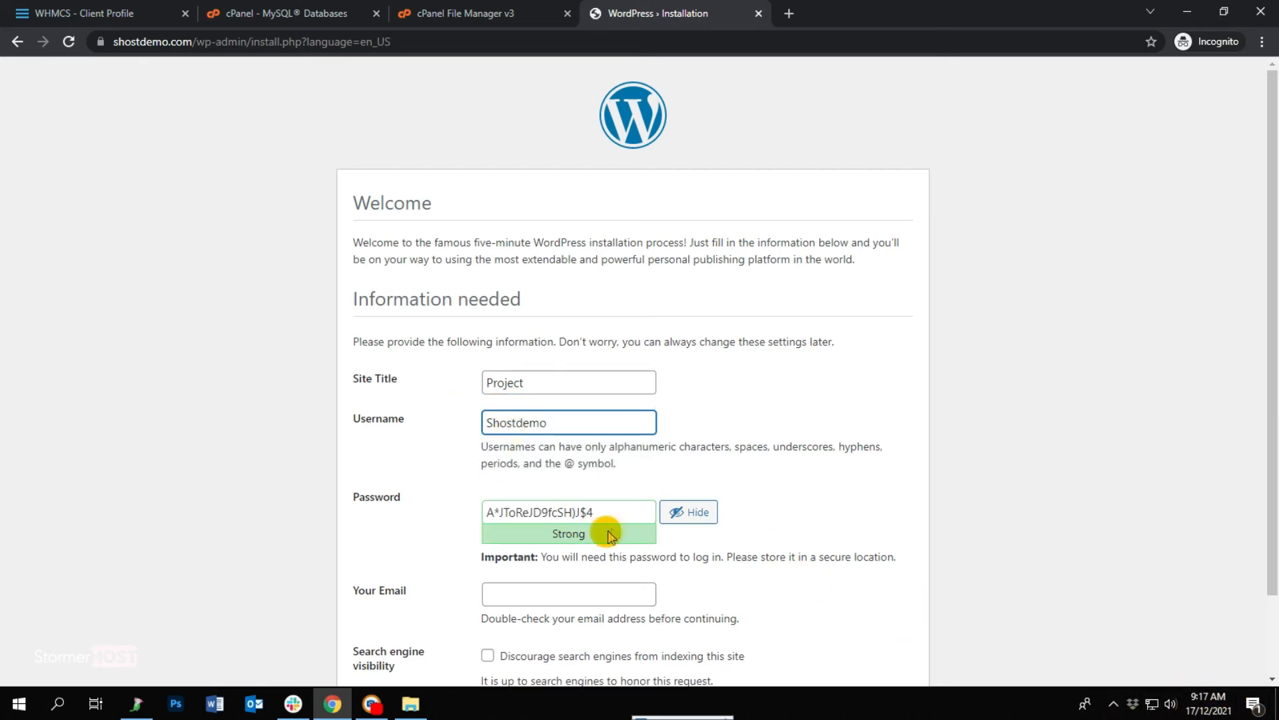
click(707, 517)
drag(600, 507, 517, 513)
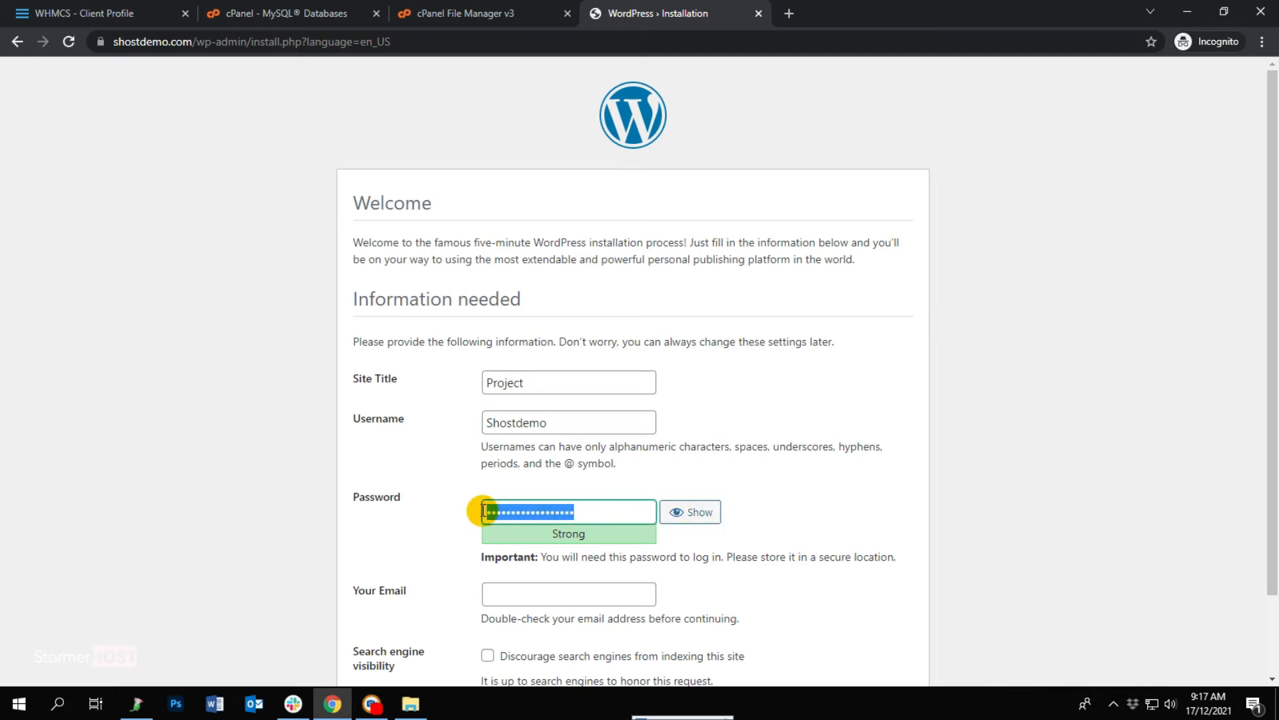
key(BackSpace)
text(••)
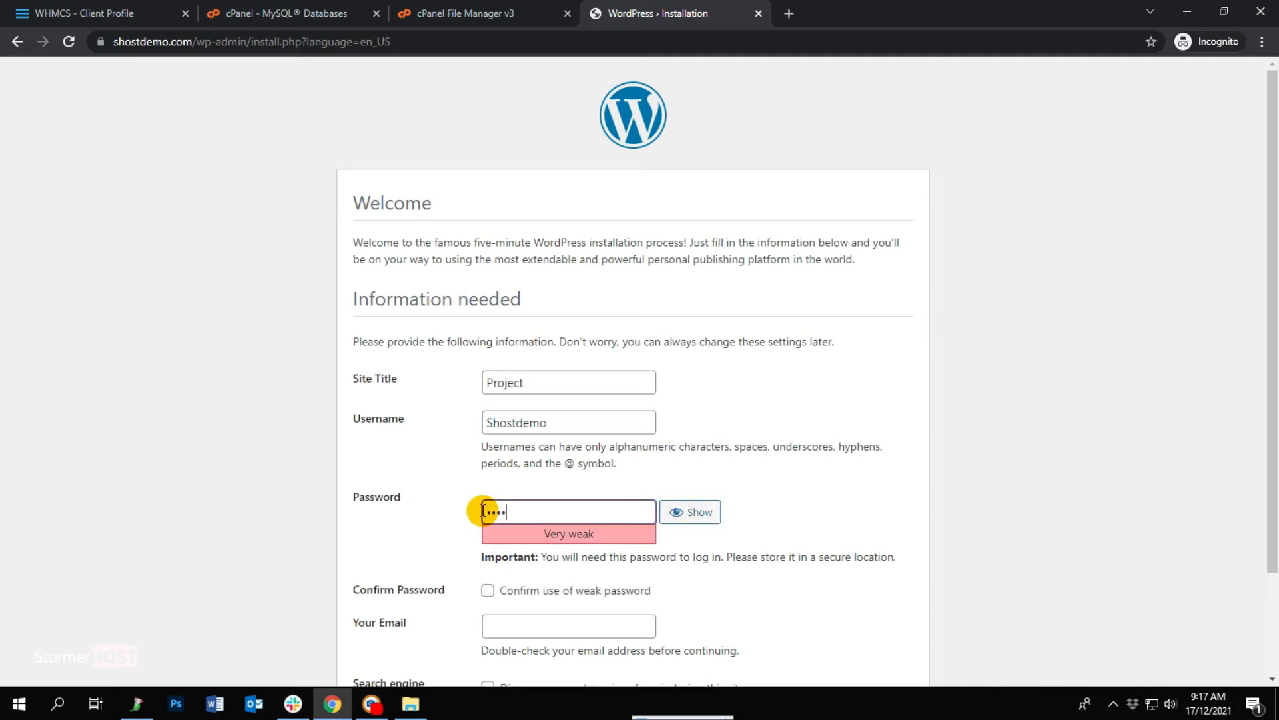
text(••••••••••)
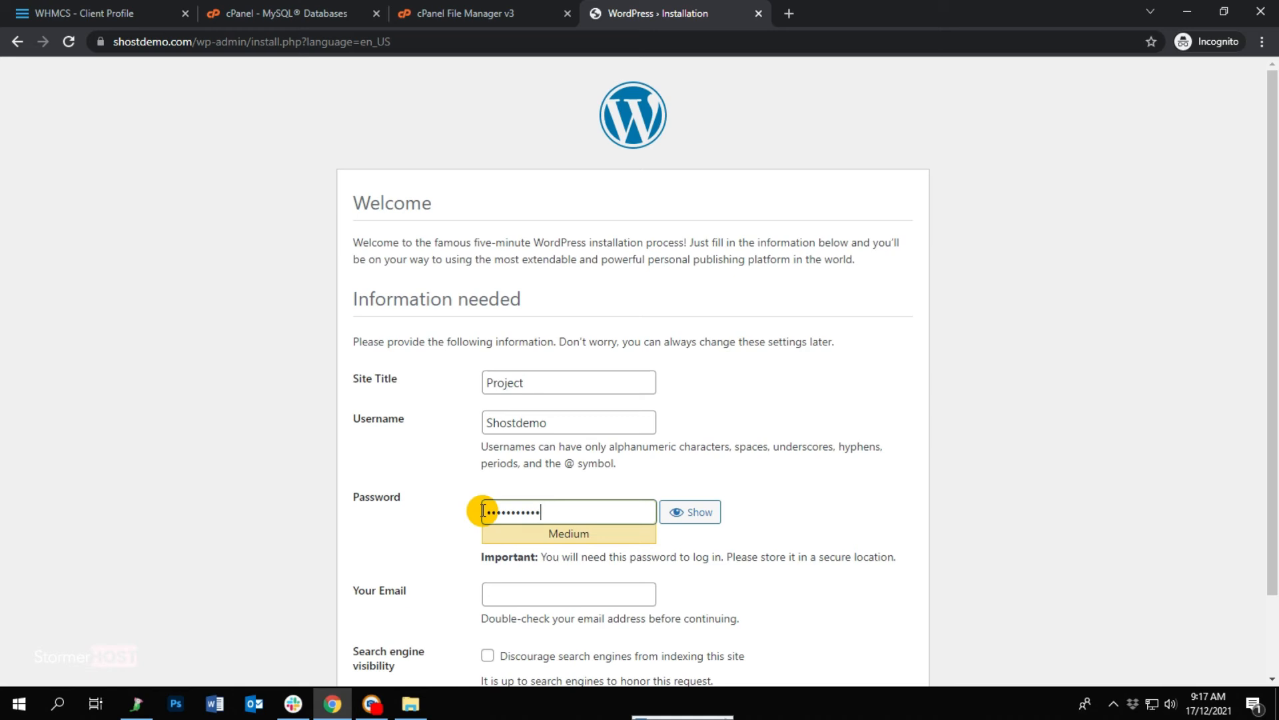
Enter the admin e-mail address and run the WordPress installation.
scroll(577, 489, down, 2)
click(549, 504)
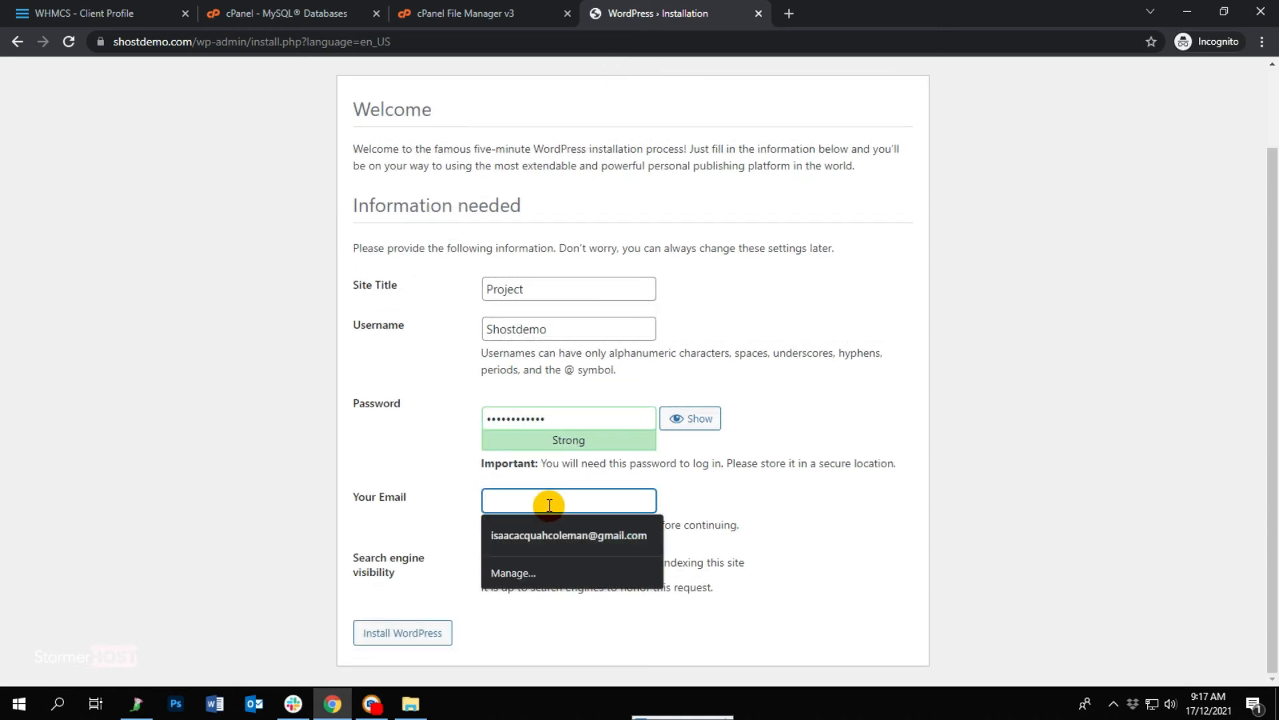
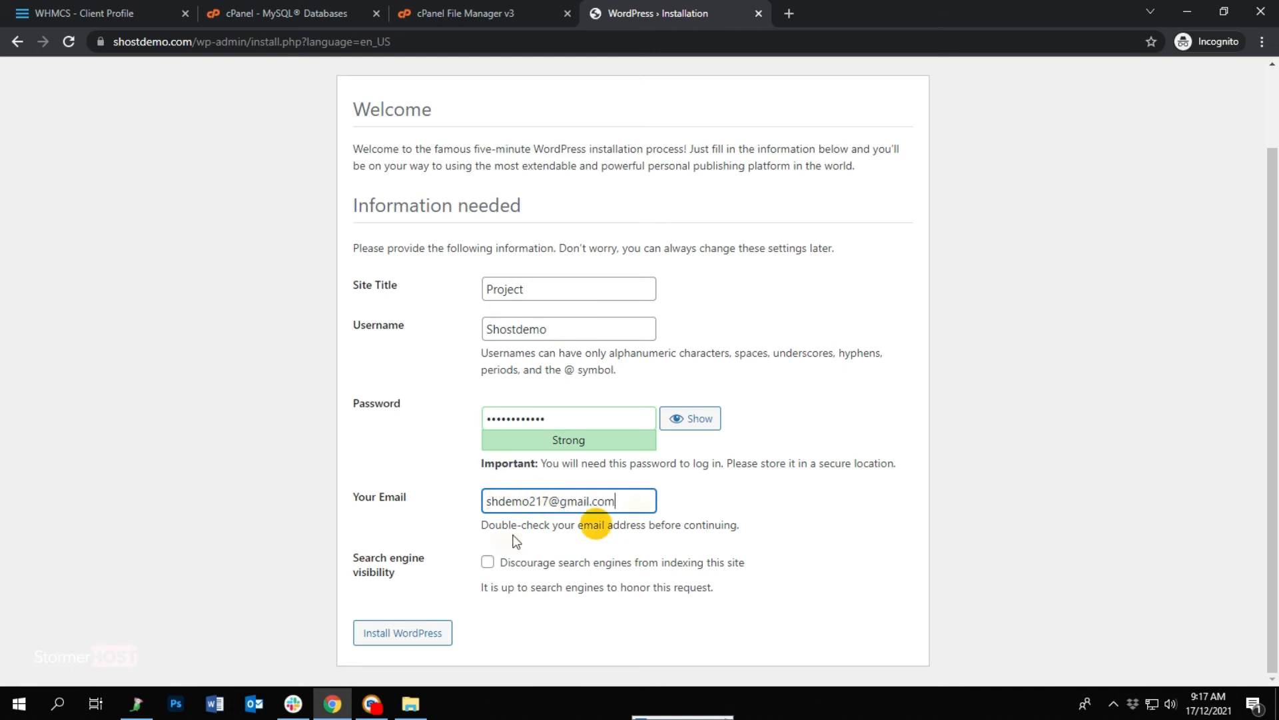
click(384, 633)
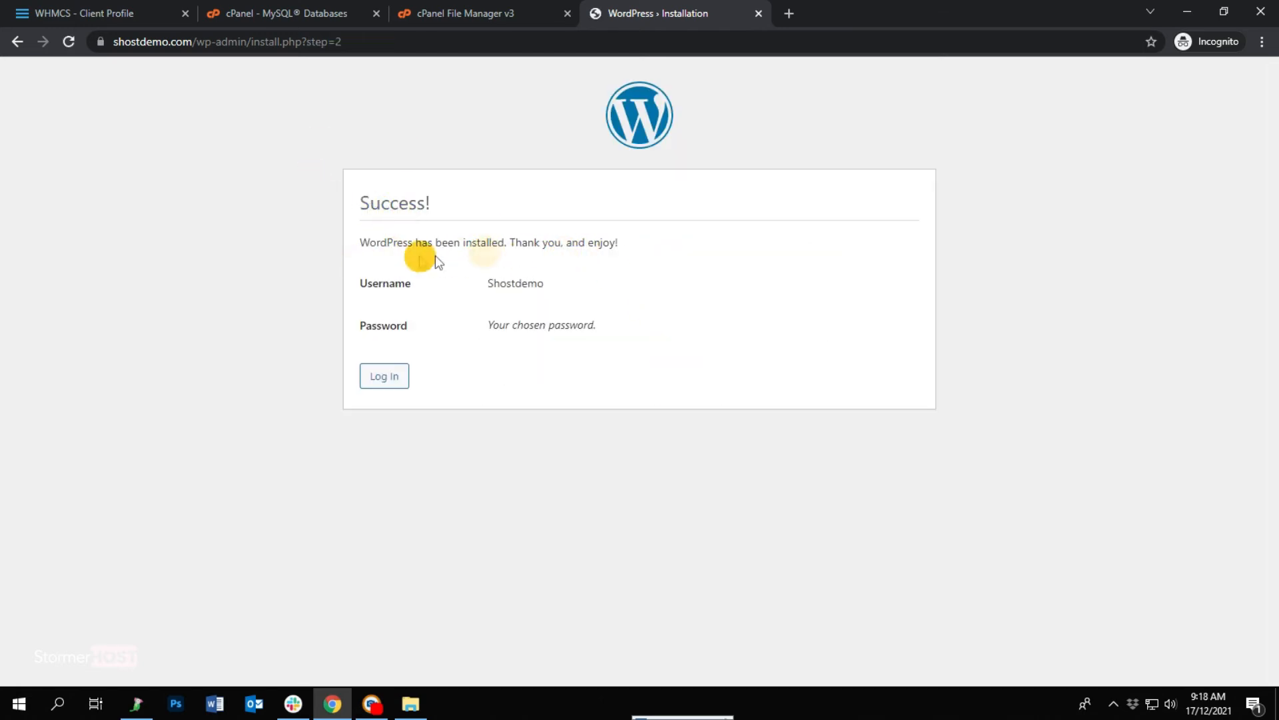
Log in to the WordPress dashboard, then load shostdemo.com in a new tab to view the live site.
click(393, 380)
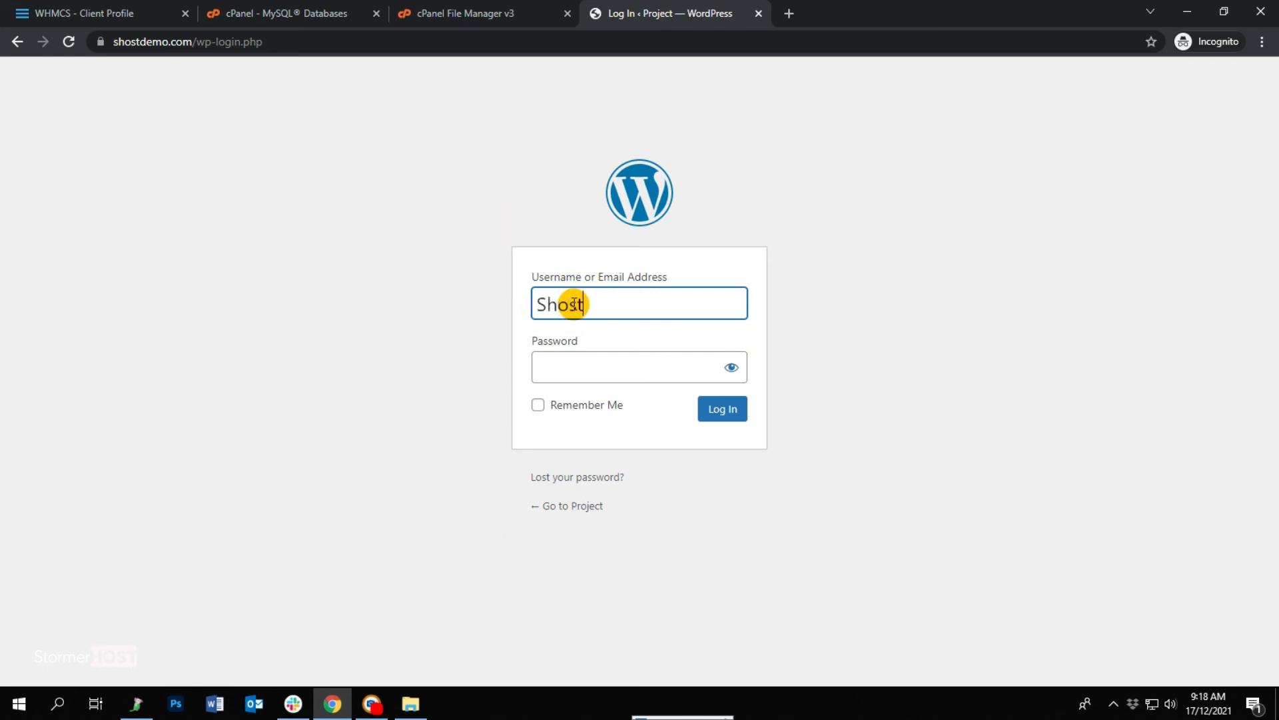
click(620, 360)
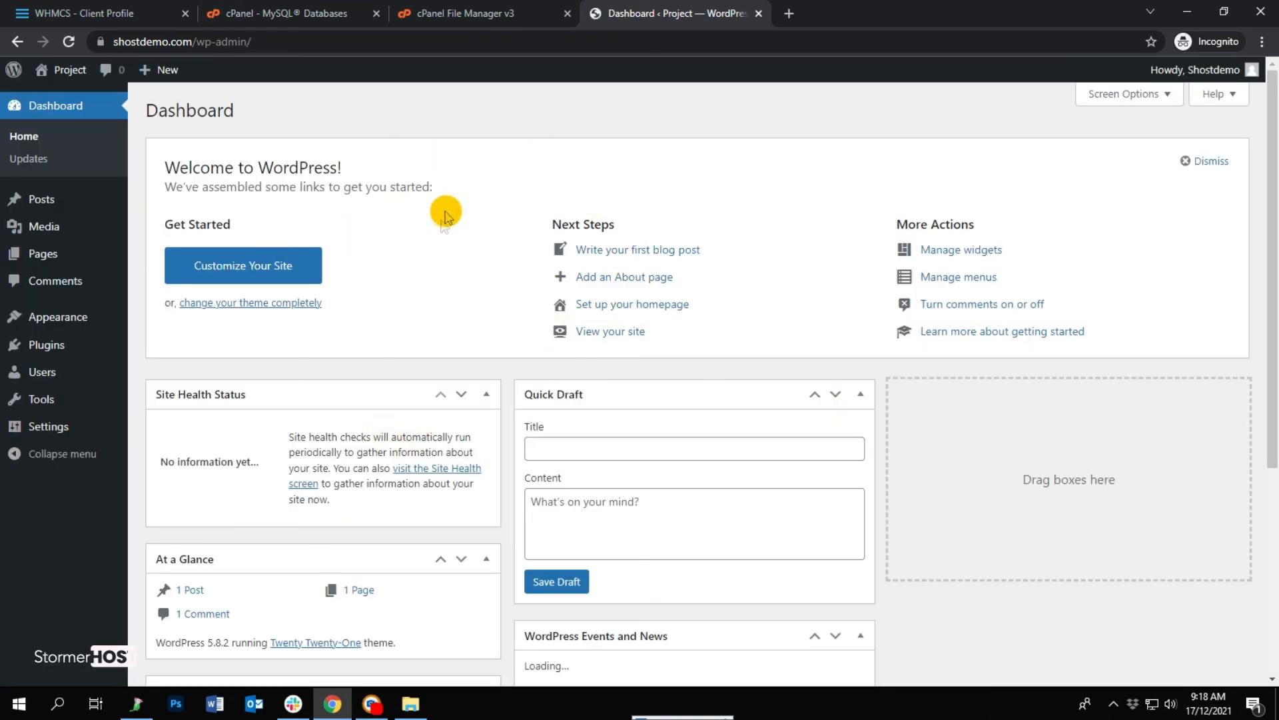
click(789, 13)
text(shostdemo.com)
key(Return)
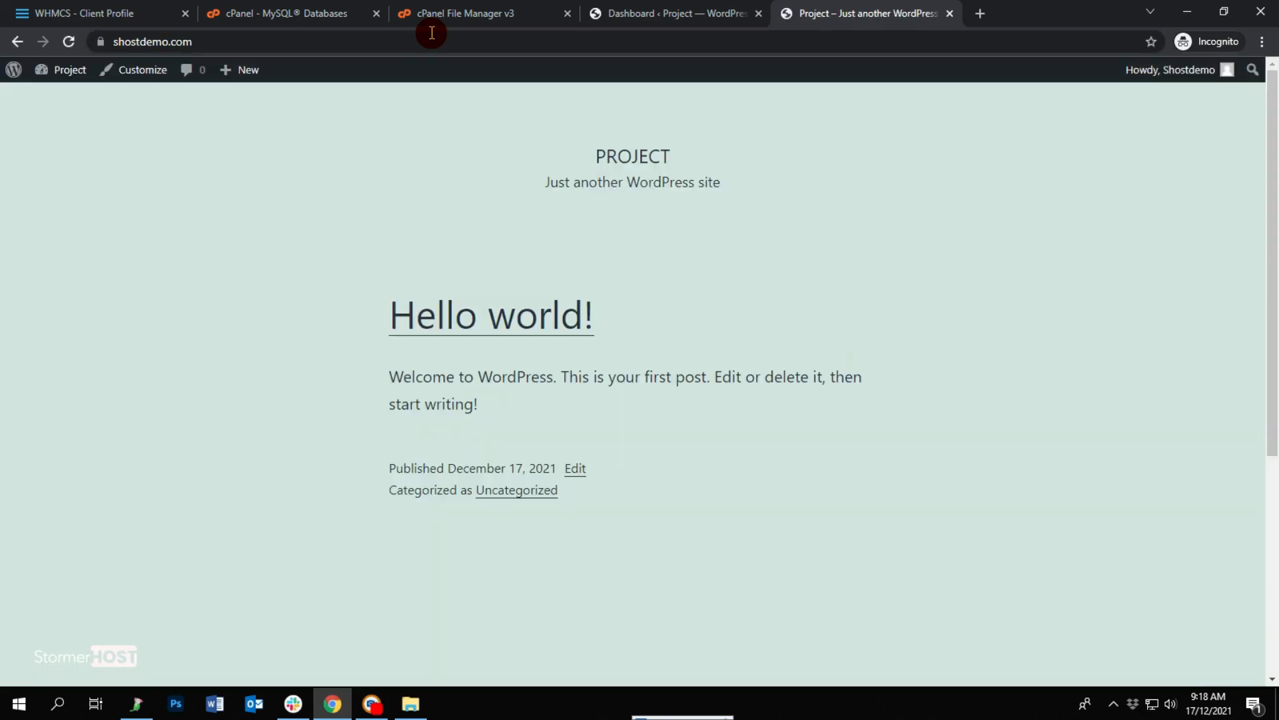